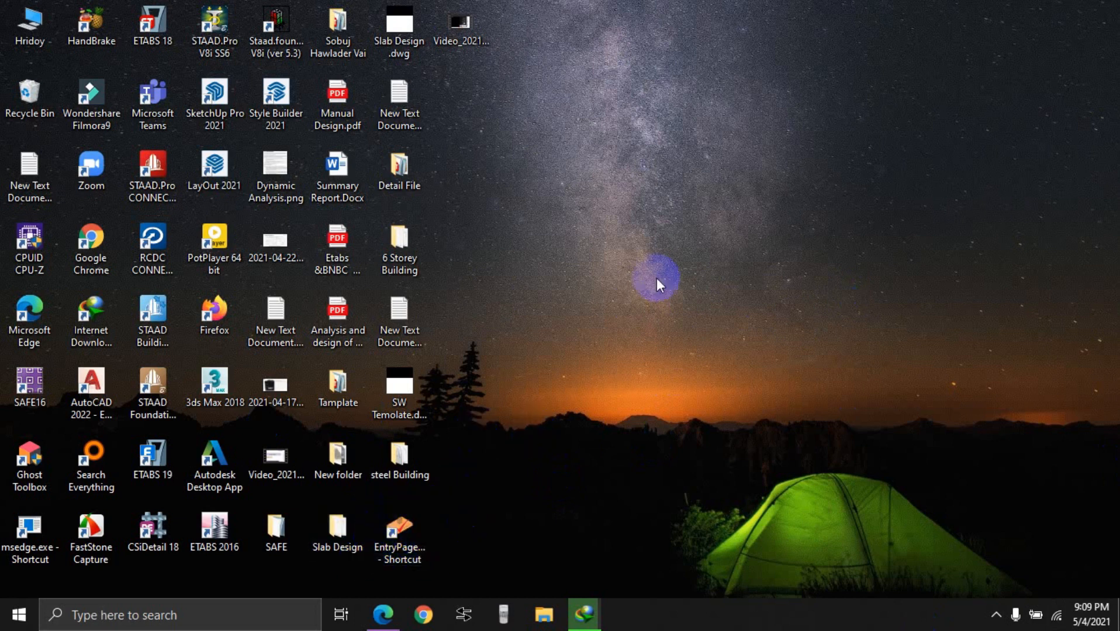
{"action": "right_click", "coordinate": [635, 153]}
{"action": "left_click", "coordinate": [685, 200]}
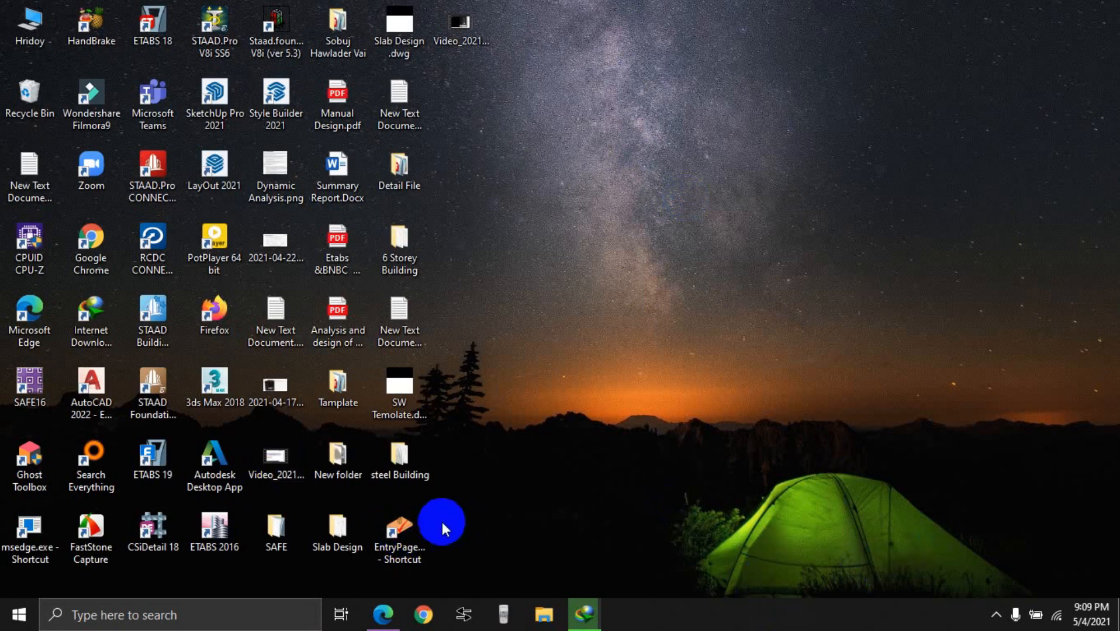
{"action": "right_click", "coordinate": [600, 81]}
{"action": "left_click", "coordinate": [658, 128]}
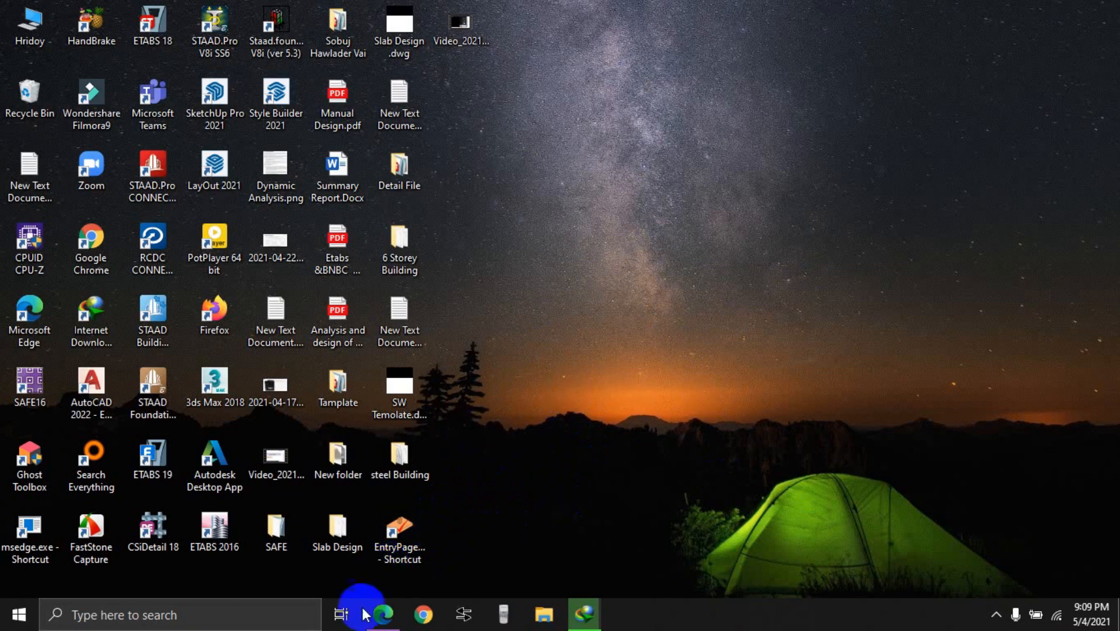
Step: Switch to the Design of Reinforced Concrete PDF in Microsoft Edge and examine its cover and ACI 318-14 Code Edition title page
{"action": "left_click", "coordinate": [390, 620]}
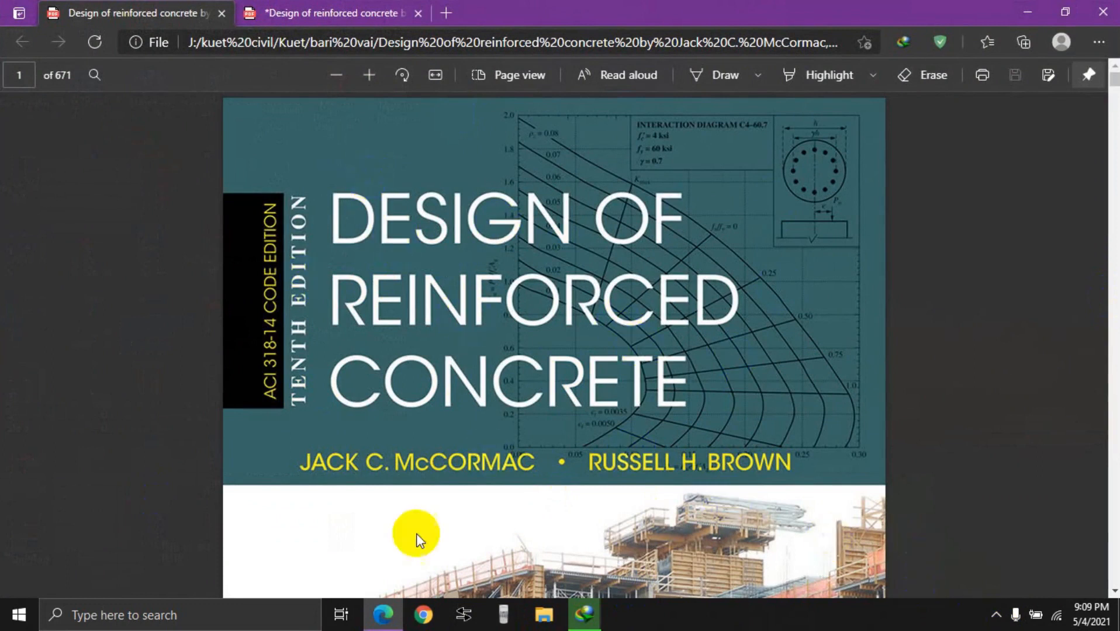
{"action": "scroll", "coordinate": [658, 381], "scroll_direction": "down", "scroll_amount": 10}
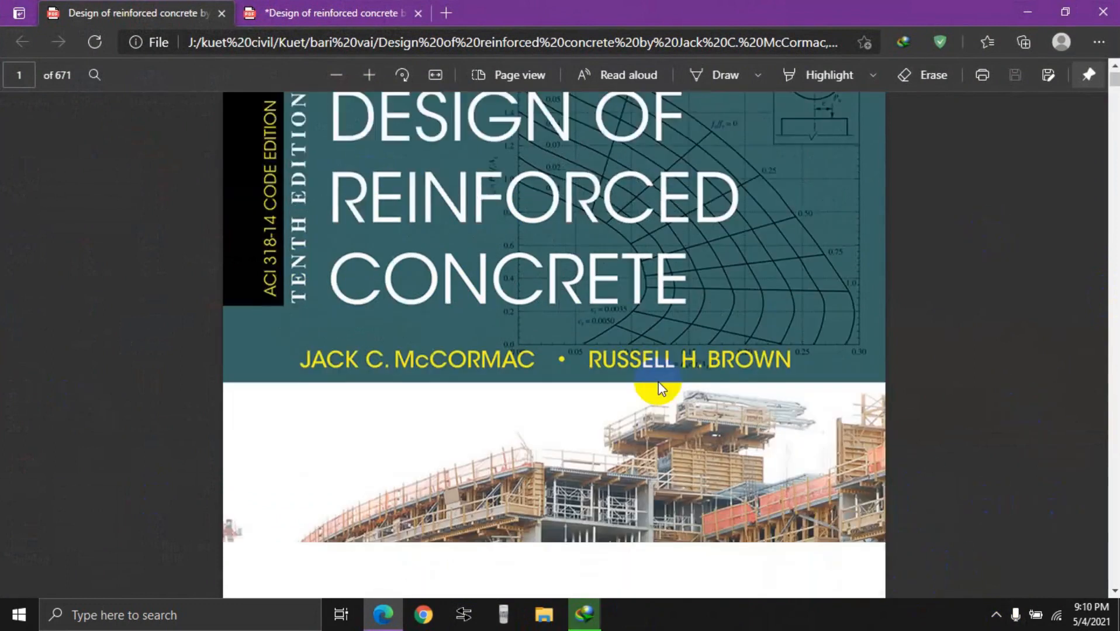
{"action": "scroll", "coordinate": [658, 382], "scroll_direction": "up", "scroll_amount": 10}
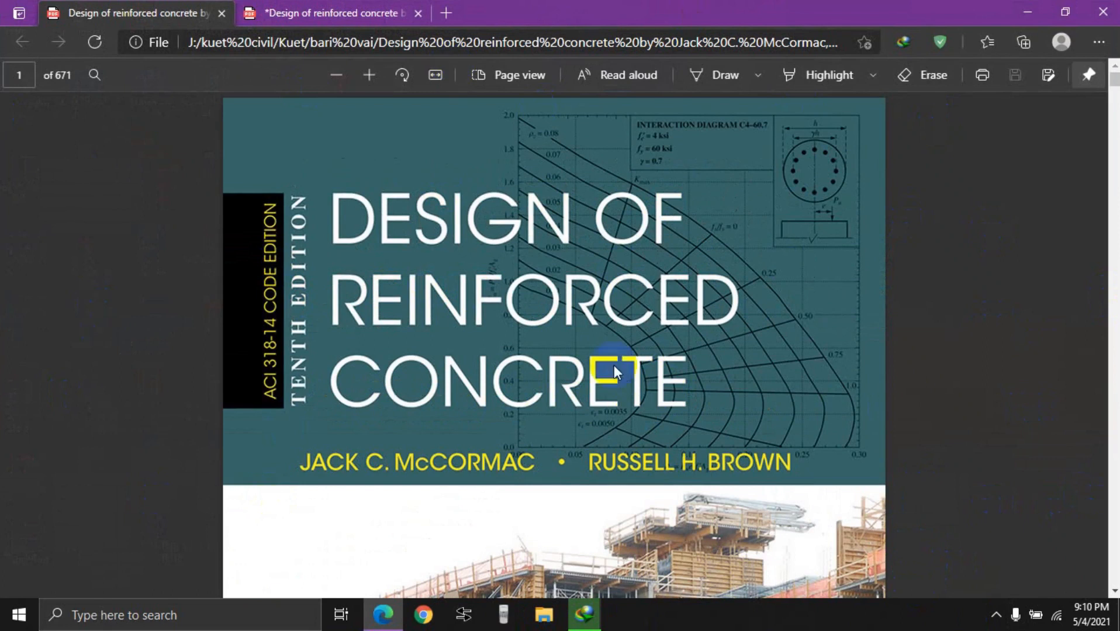
{"action": "scroll", "coordinate": [622, 296], "scroll_direction": "down", "scroll_amount": 3}
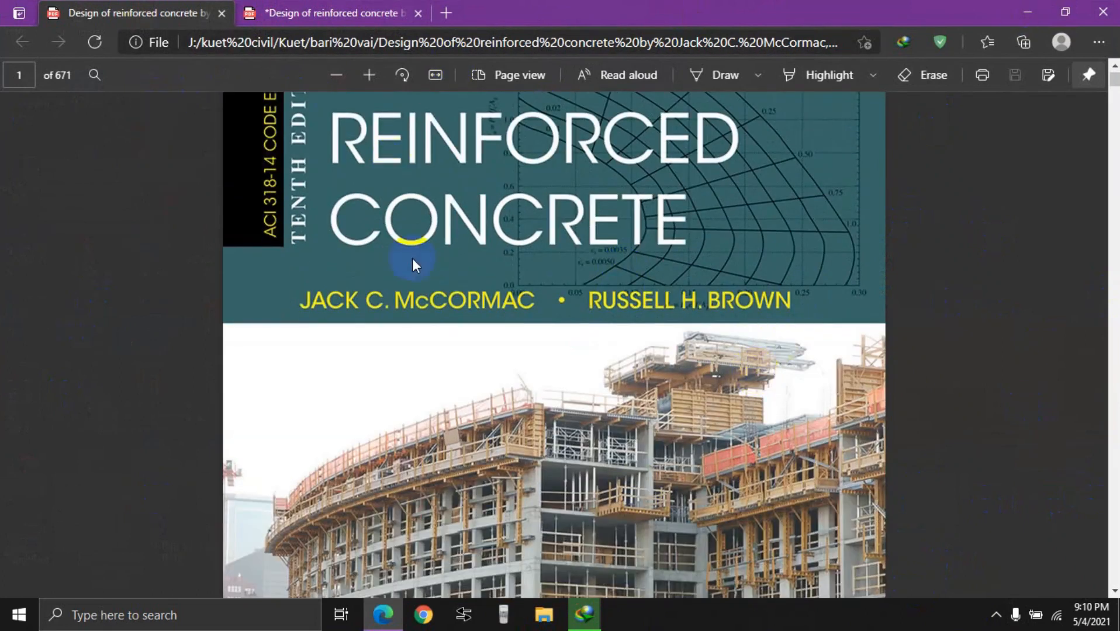
{"action": "scroll", "coordinate": [413, 259], "scroll_direction": "up", "scroll_amount": 2}
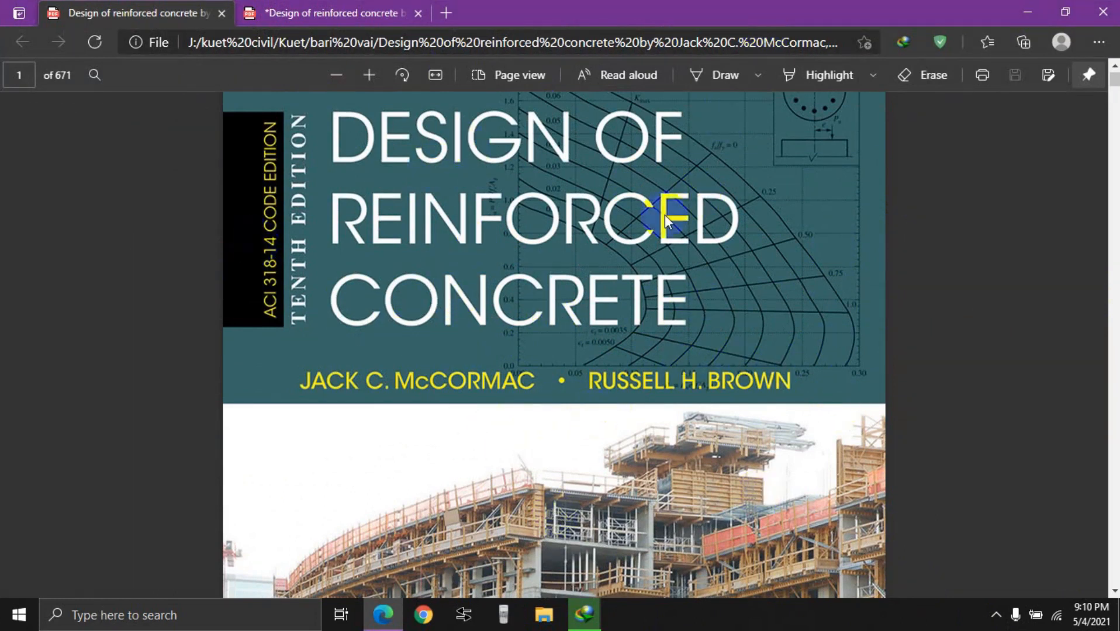
{"action": "scroll", "coordinate": [683, 272], "scroll_direction": "down", "scroll_amount": 15}
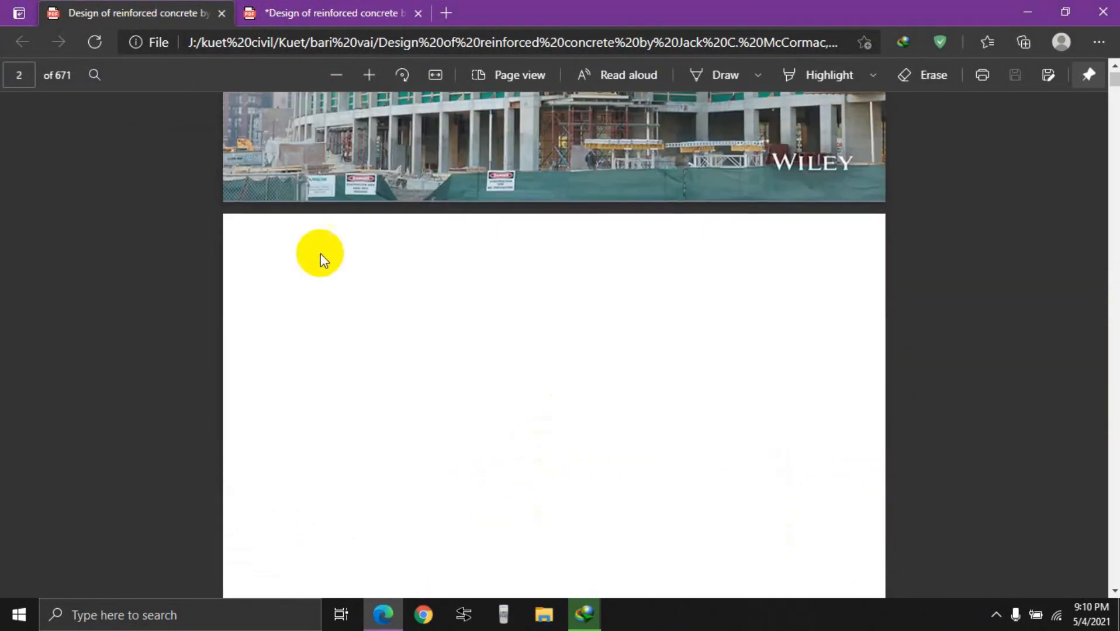
{"action": "scroll", "coordinate": [398, 322], "scroll_direction": "down", "scroll_amount": 10}
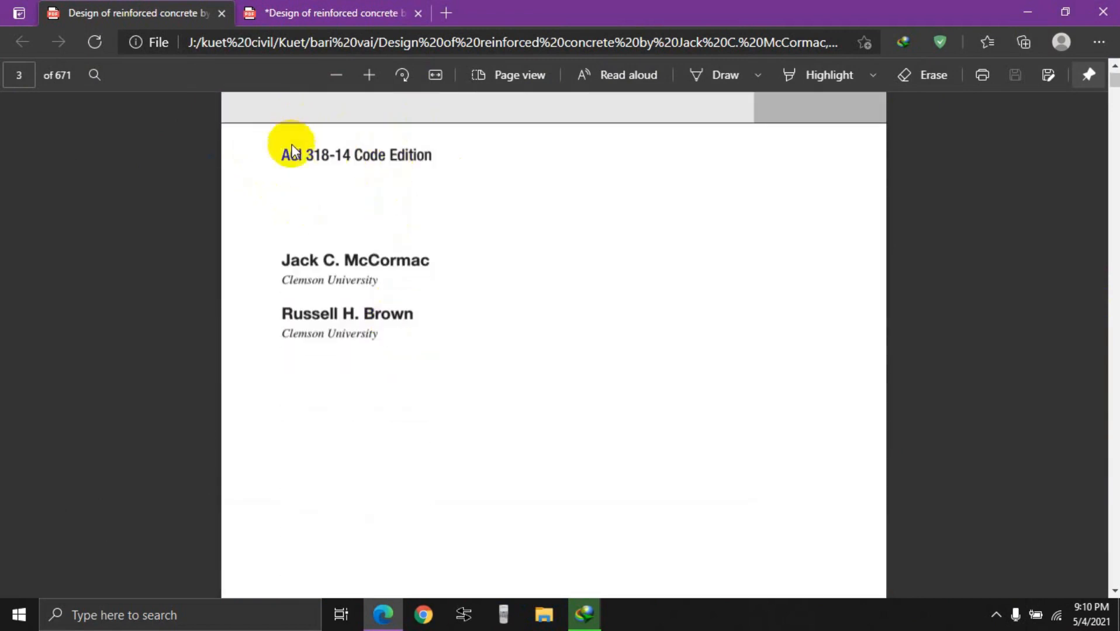
{"action": "scroll", "coordinate": [752, 477], "scroll_direction": "up", "scroll_amount": 3}
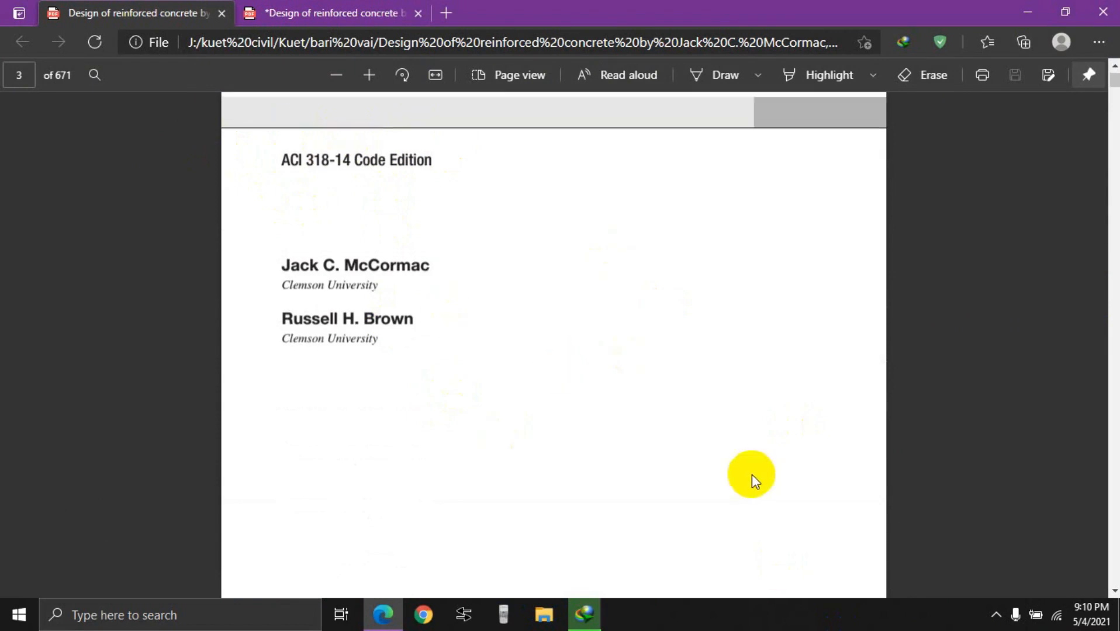
Step: Read the Example 12.2 square column footing problem on page 373 of the other open copy, and return to the desktop
{"action": "left_click", "coordinate": [335, 10]}
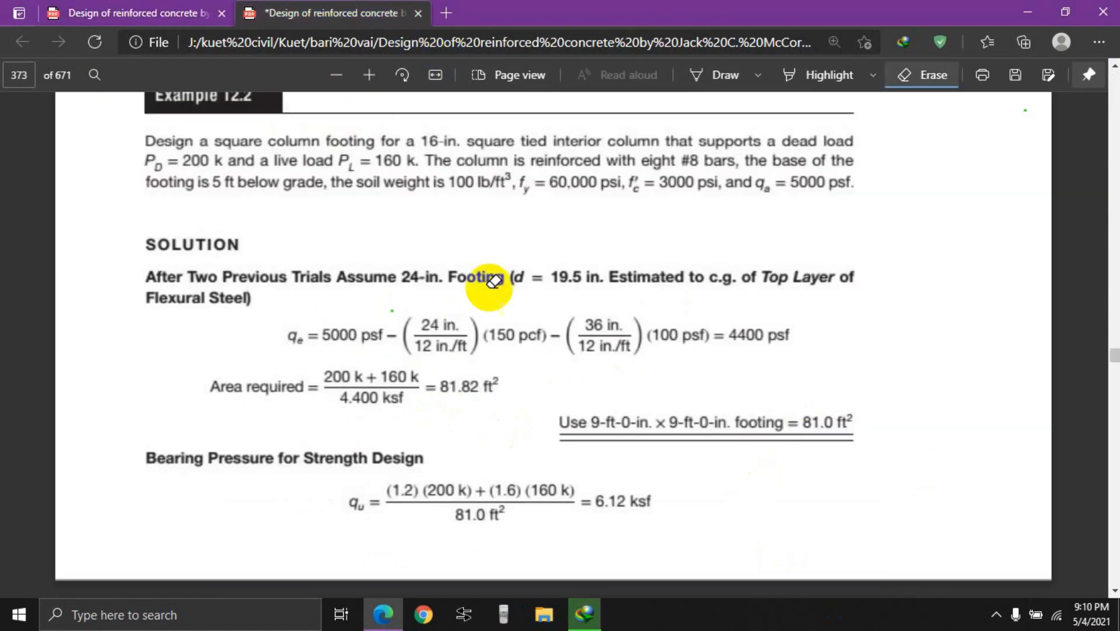
{"action": "scroll", "coordinate": [493, 282], "scroll_direction": "up", "scroll_amount": 1}
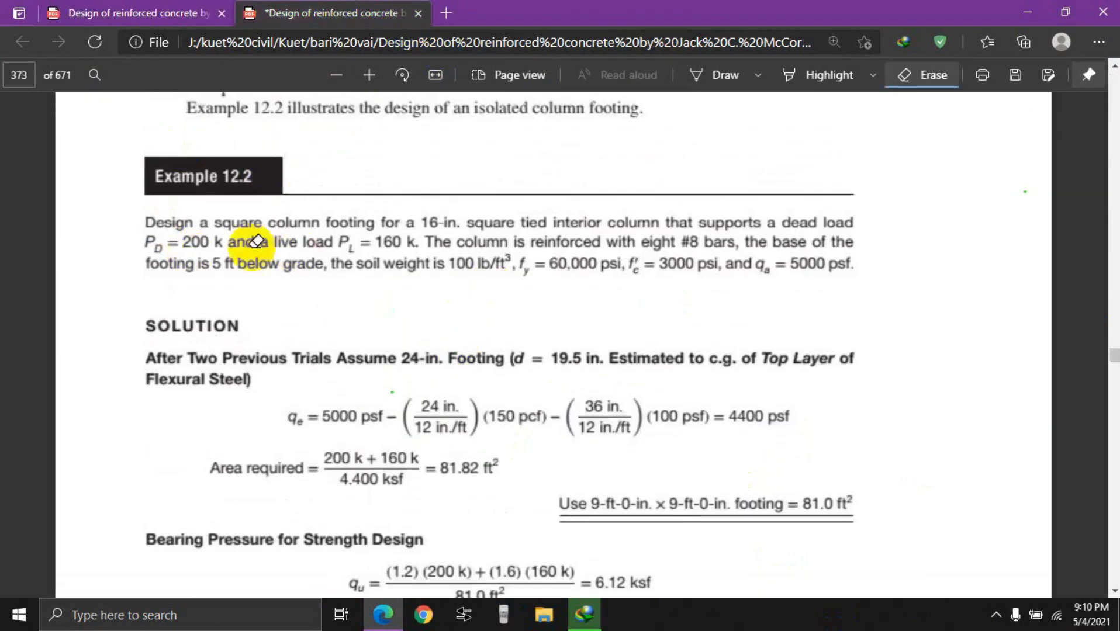
{"action": "scroll", "coordinate": [231, 297], "scroll_direction": "up", "scroll_amount": 3}
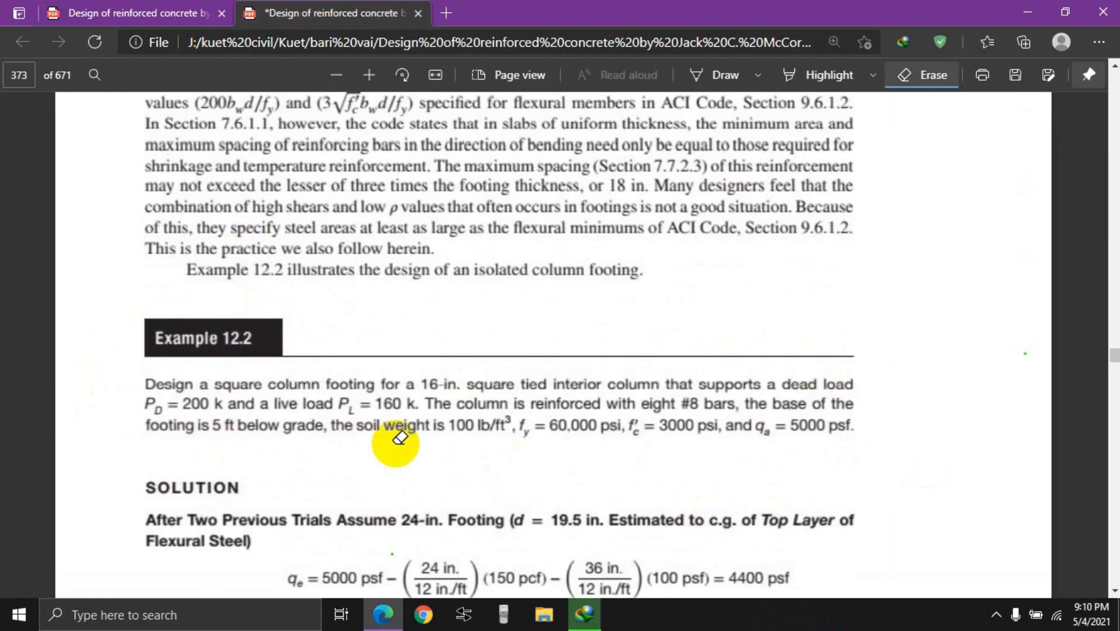
{"action": "scroll", "coordinate": [425, 445], "scroll_direction": "up", "scroll_amount": 1}
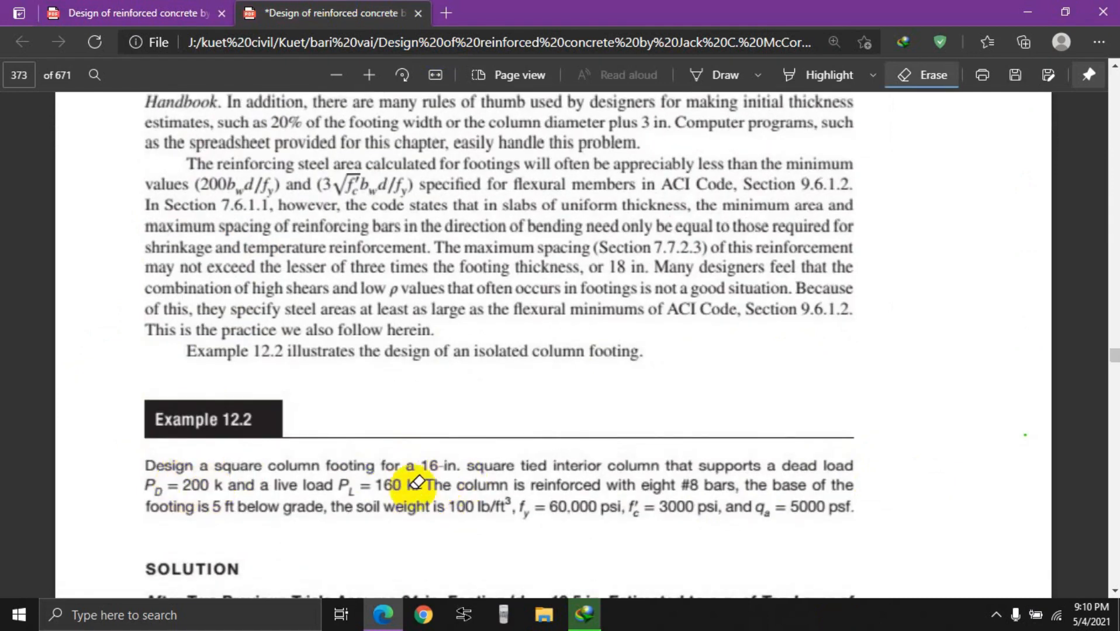
{"action": "scroll", "coordinate": [458, 485], "scroll_direction": "down", "scroll_amount": 4}
{"action": "scroll", "coordinate": [368, 370], "scroll_direction": "up", "scroll_amount": 2}
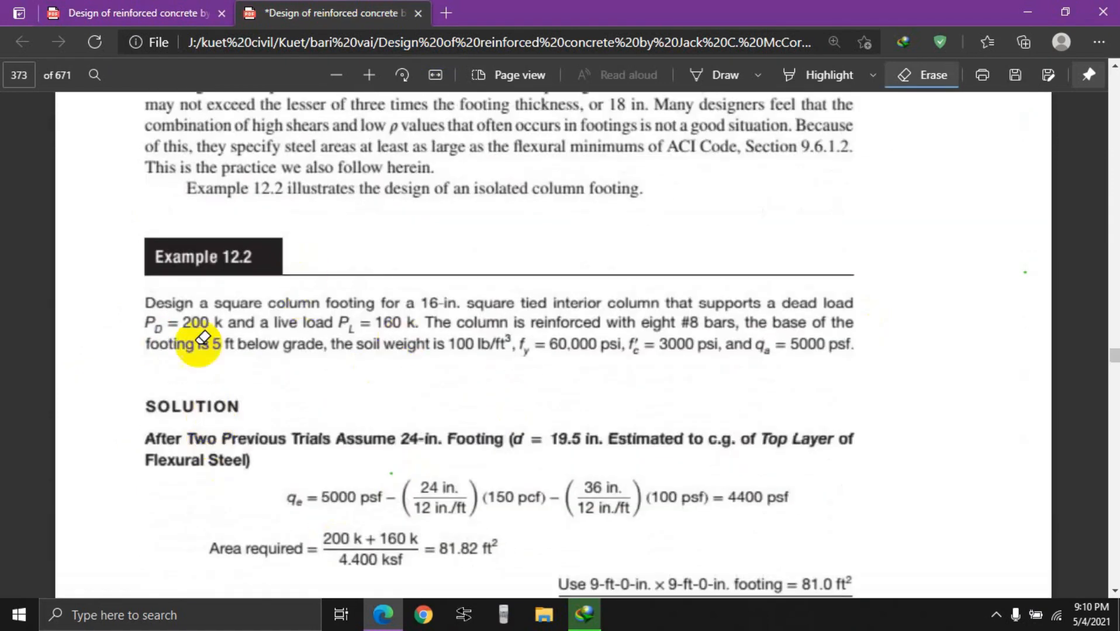
{"action": "scroll", "coordinate": [445, 487], "scroll_direction": "up", "scroll_amount": 3}
{"action": "scroll", "coordinate": [453, 412], "scroll_direction": "down", "scroll_amount": 2}
{"action": "scroll", "coordinate": [452, 412], "scroll_direction": "down", "scroll_amount": 1}
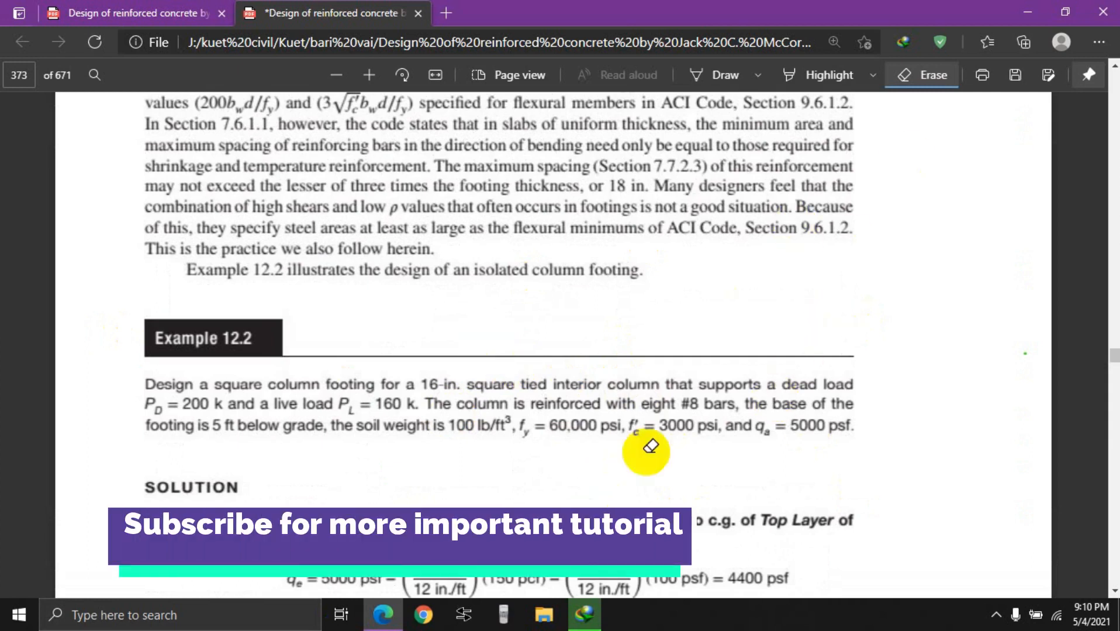
{"action": "left_click", "coordinate": [1016, 14]}
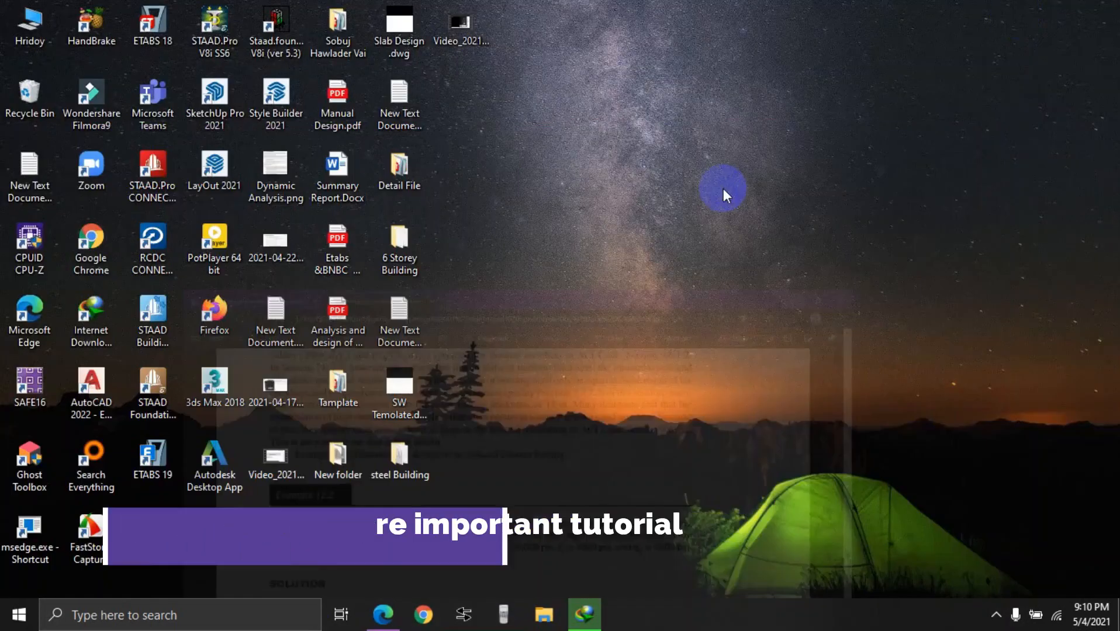
Step: Launch ASDIP Foundation, add a spread footing calculation named Square Footing, and open it
{"action": "double_click", "coordinate": [388, 533]}
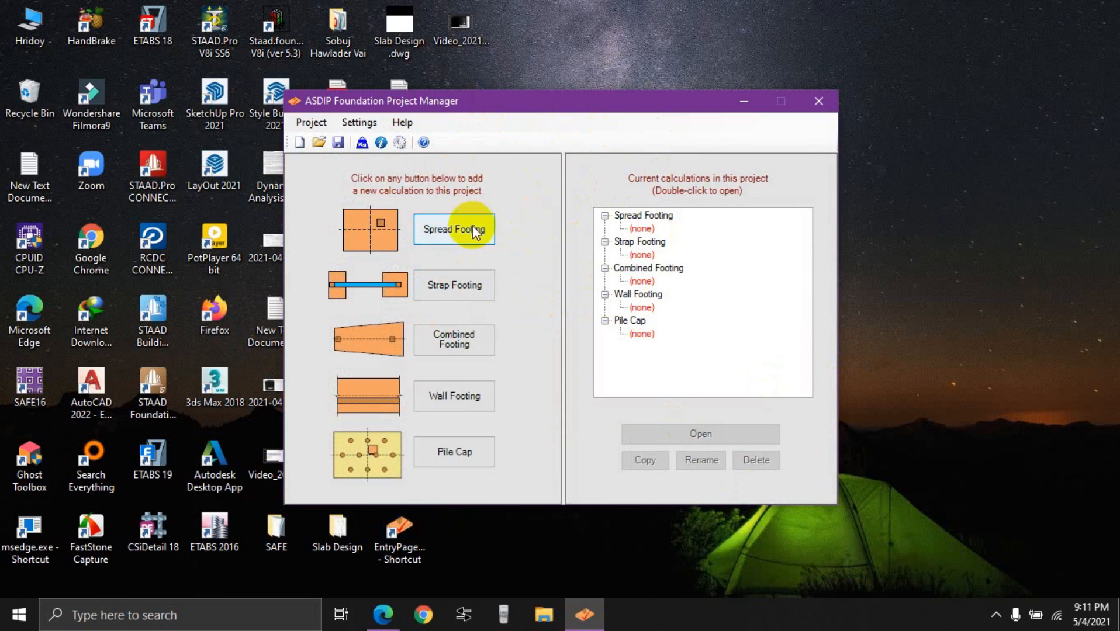
{"action": "left_click", "coordinate": [455, 237]}
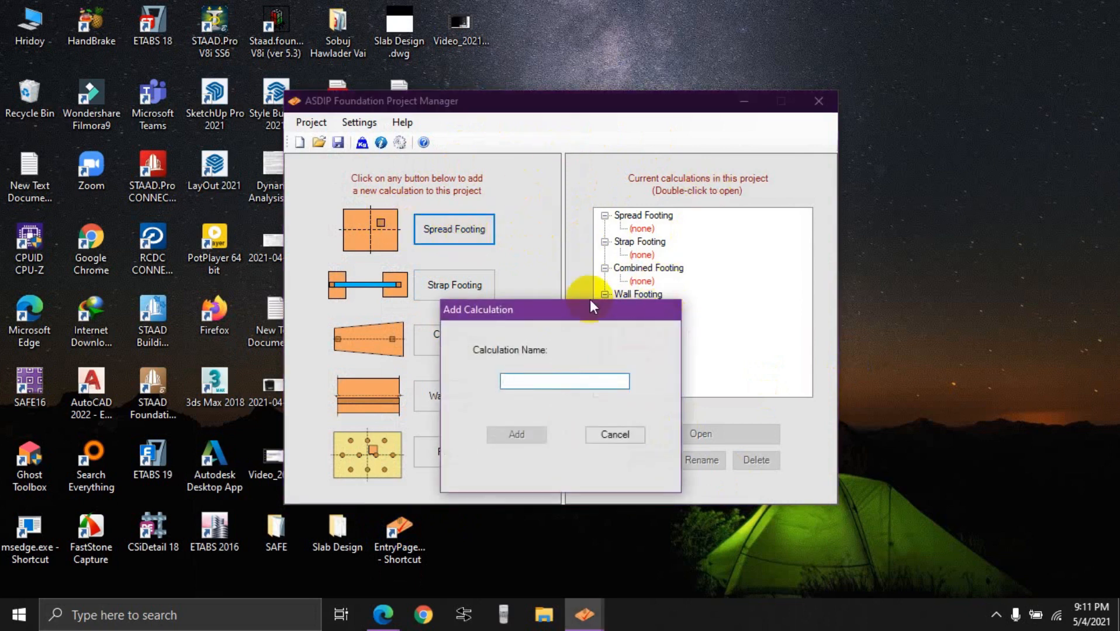
{"action": "left_click_drag", "start_coordinate": [540, 308], "coordinate": [663, 108]}
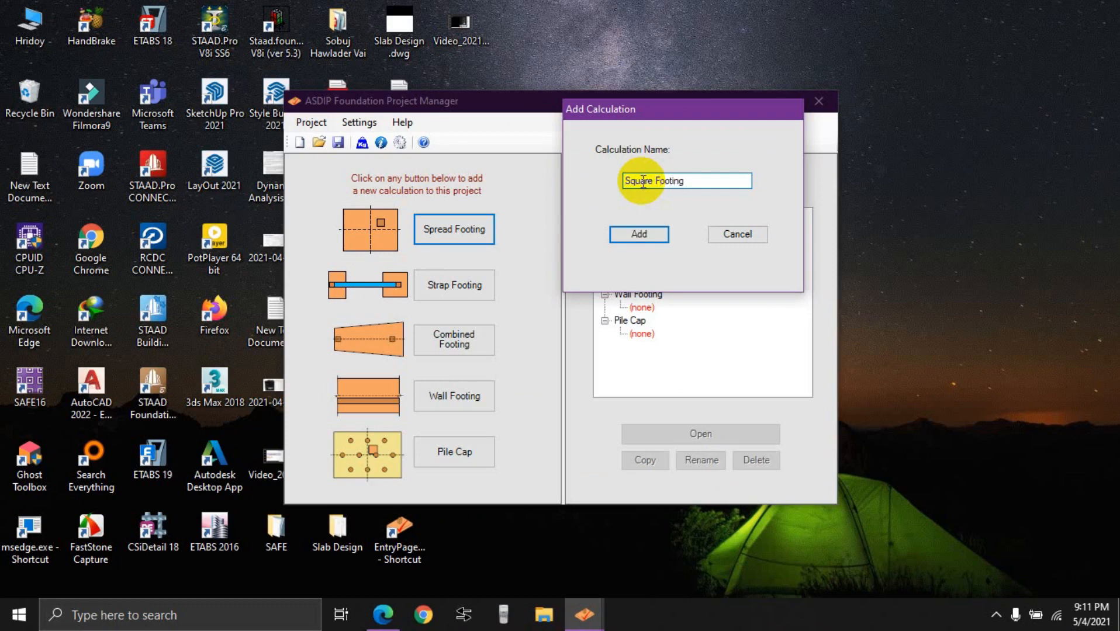
{"action": "left_click", "coordinate": [653, 236]}
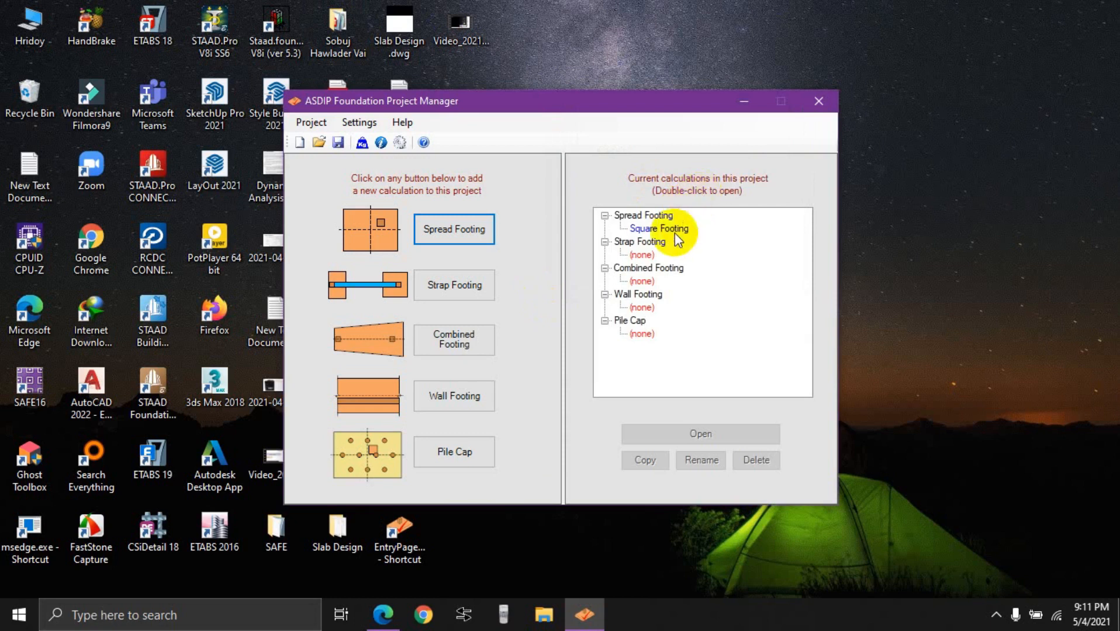
{"action": "left_click", "coordinate": [672, 229]}
{"action": "left_click", "coordinate": [683, 435]}
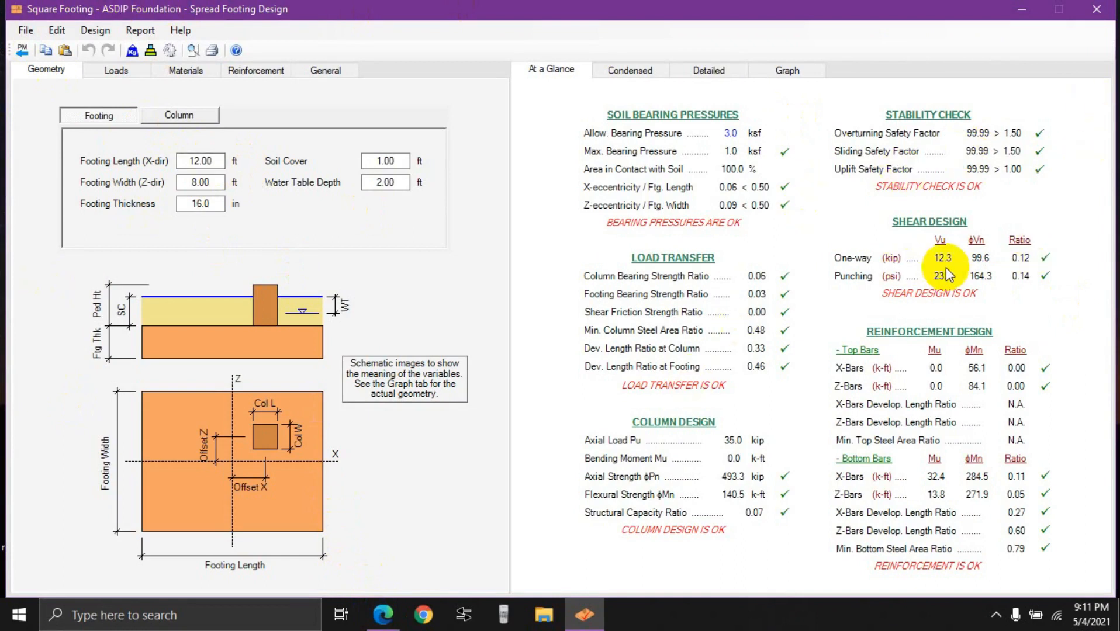
Step: Review the given data of Example 12.2 in the Edge PDF and return to ASDIP Foundation
{"action": "left_click", "coordinate": [384, 612]}
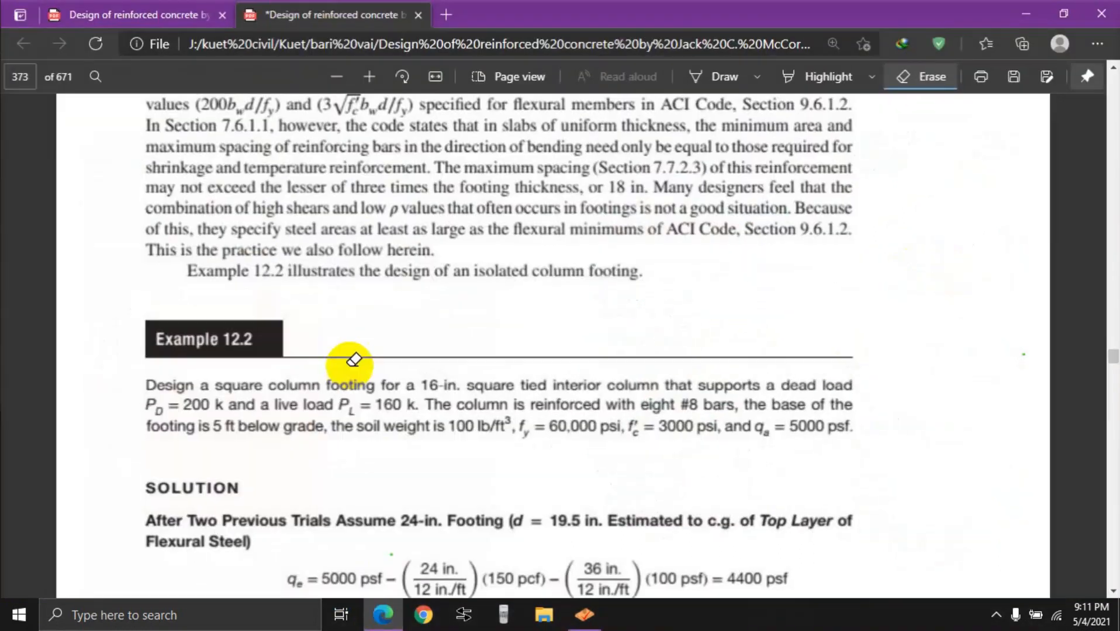
{"action": "scroll", "coordinate": [370, 486], "scroll_direction": "up", "scroll_amount": 1}
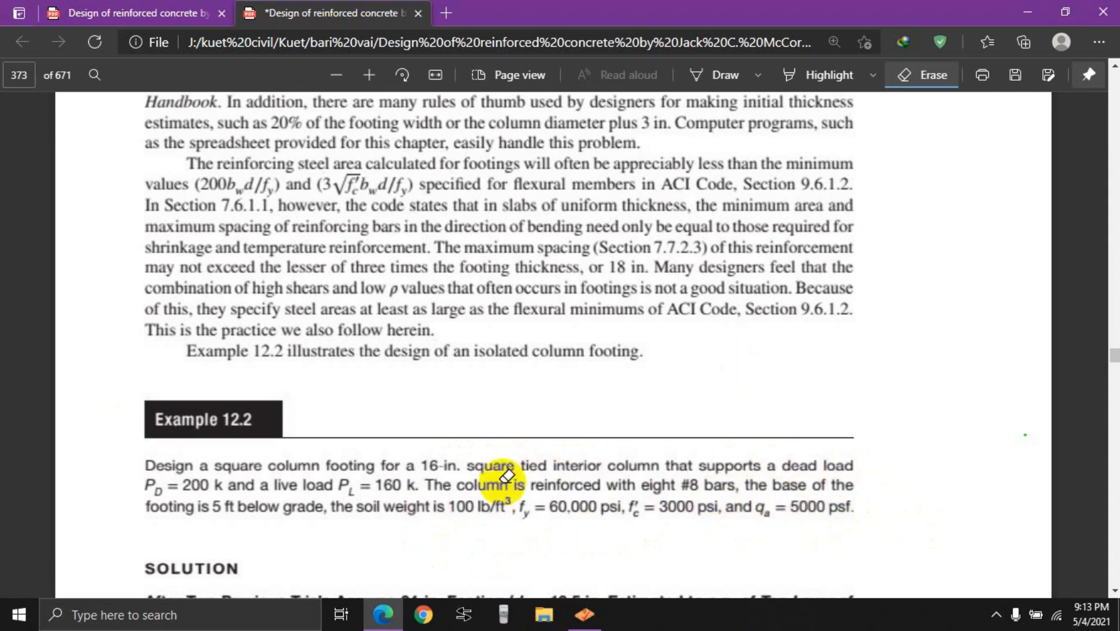
{"action": "left_click", "coordinate": [585, 614]}
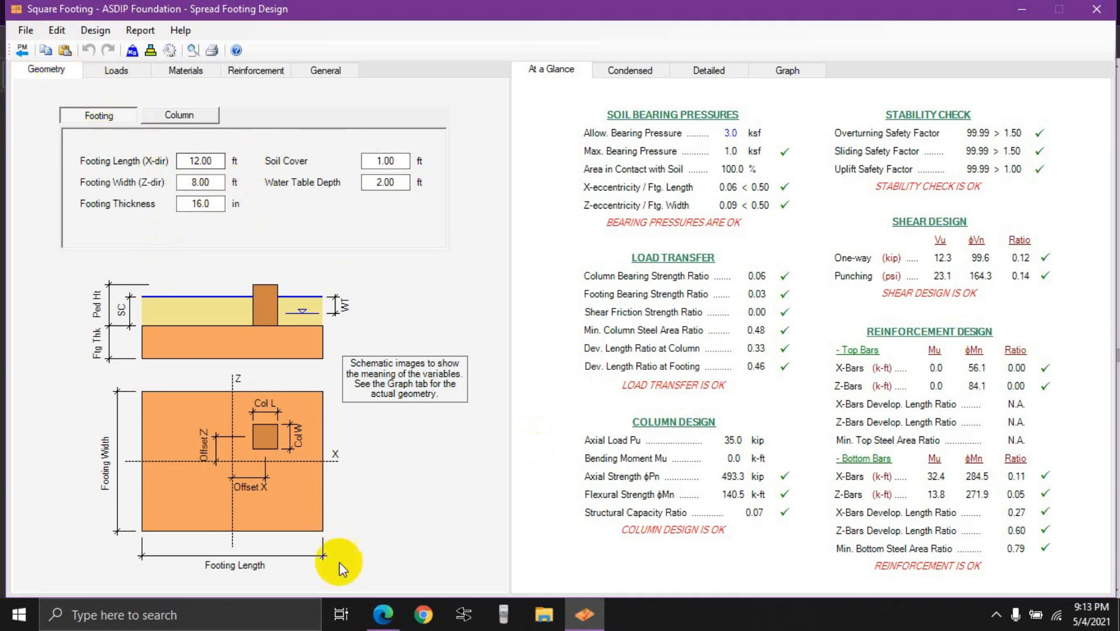
{"action": "left_click", "coordinate": [502, 612]}
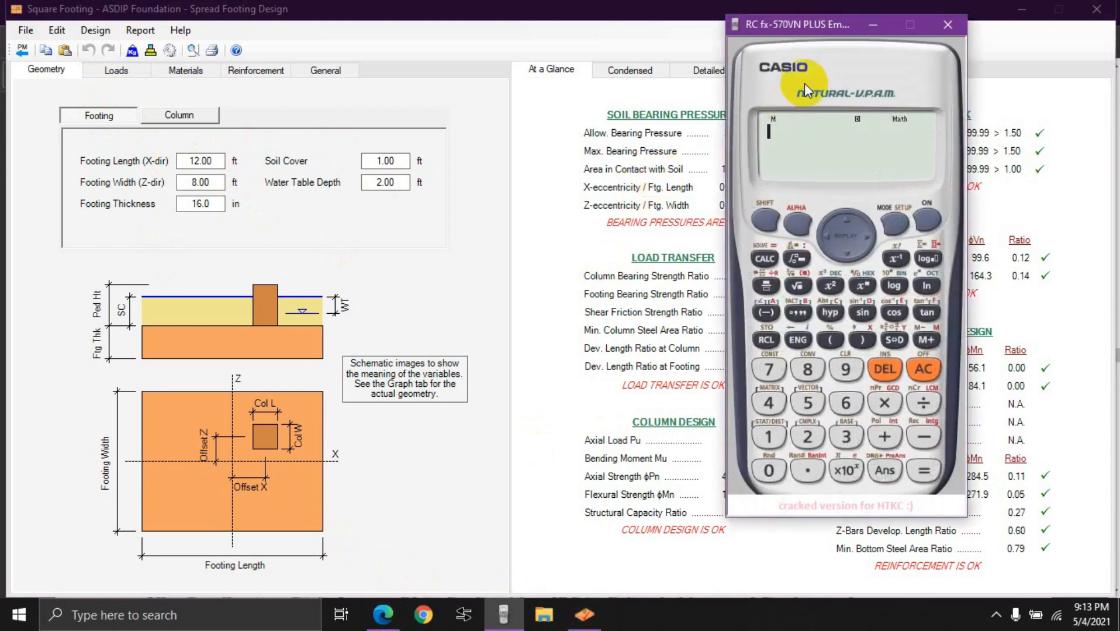
{"action": "left_click_drag", "start_coordinate": [784, 24], "coordinate": [663, 33]}
{"action": "left_click", "coordinate": [645, 296]}
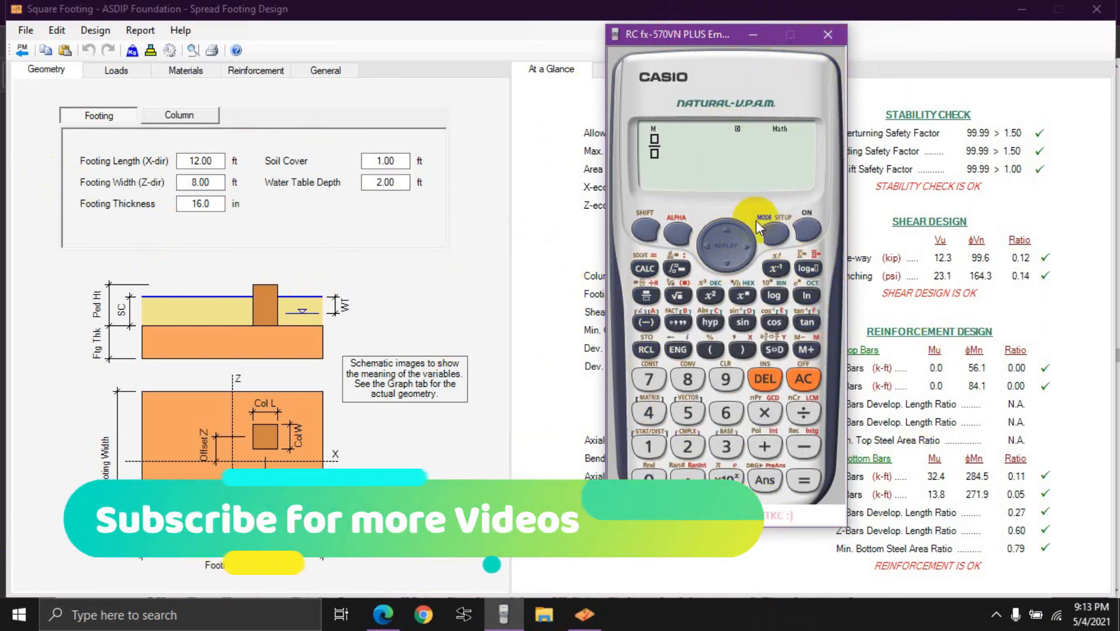
{"action": "left_click", "coordinate": [805, 231]}
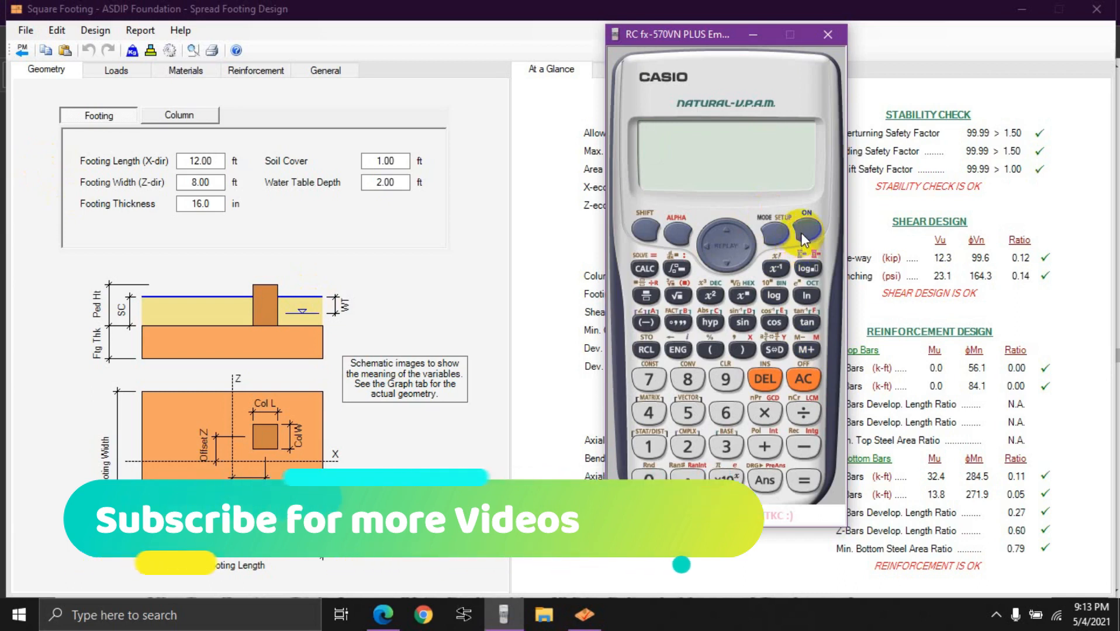
{"action": "left_click", "coordinate": [826, 38]}
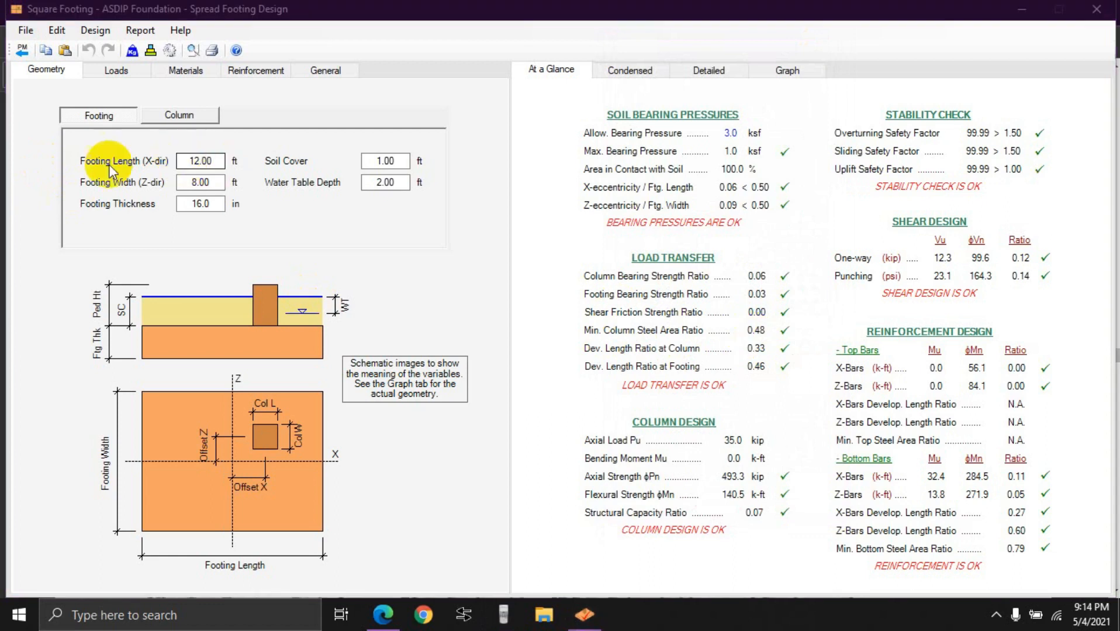
Step: Look up the footing size in the Example 12.2 solution and set both footing length and width to 9 ft in ASDIP Foundation
{"action": "left_click", "coordinate": [215, 158]}
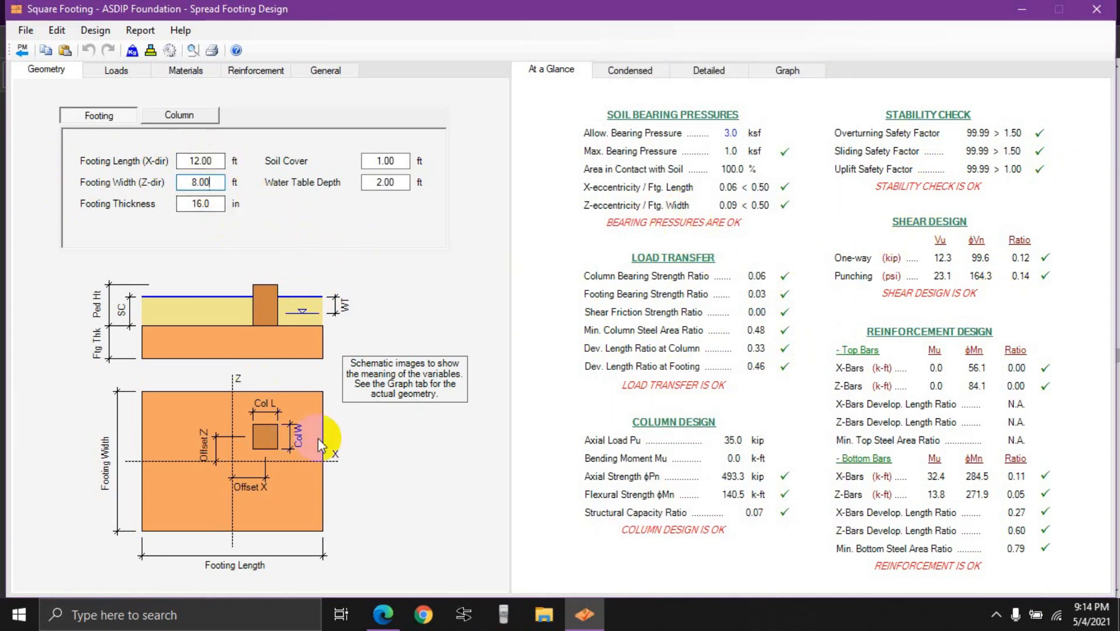
{"action": "left_click", "coordinate": [393, 614]}
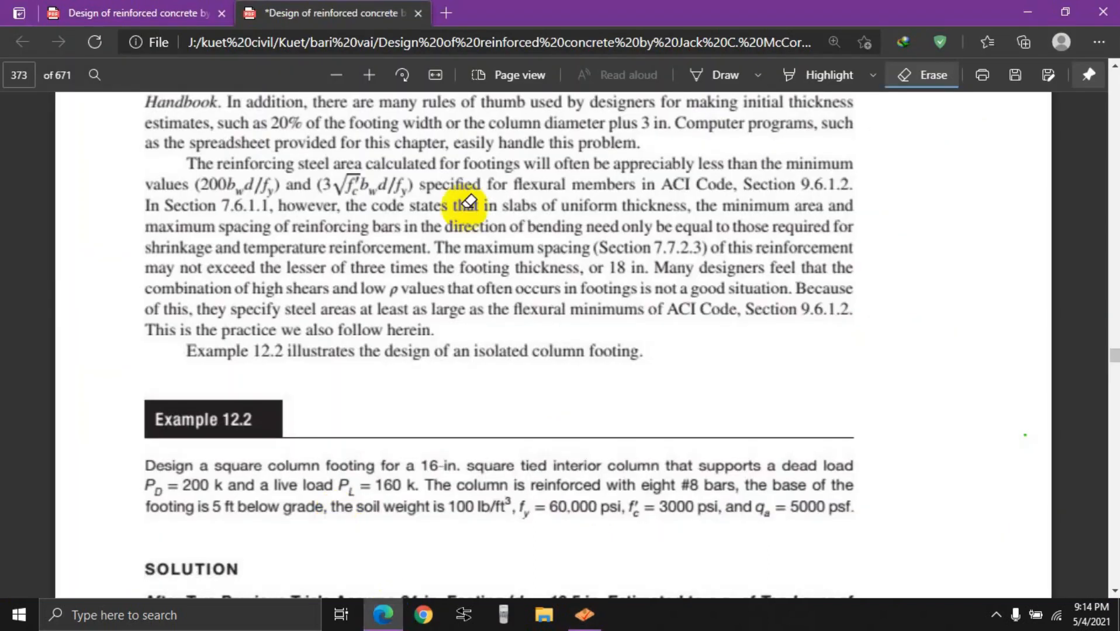
{"action": "scroll", "coordinate": [643, 351], "scroll_direction": "down", "scroll_amount": 5}
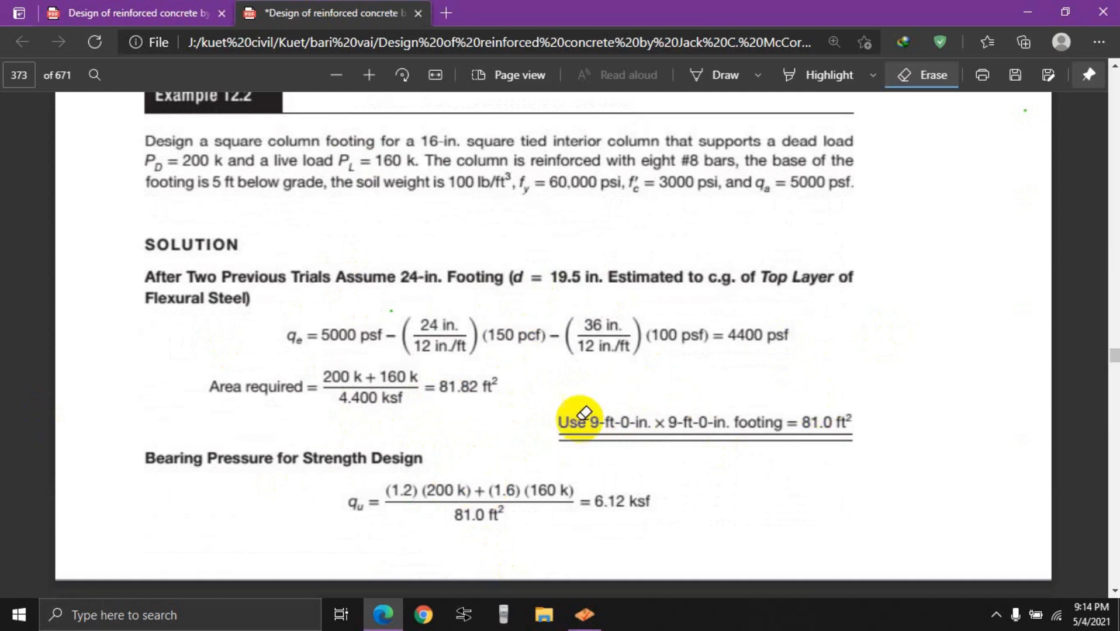
{"action": "left_click", "coordinate": [584, 614]}
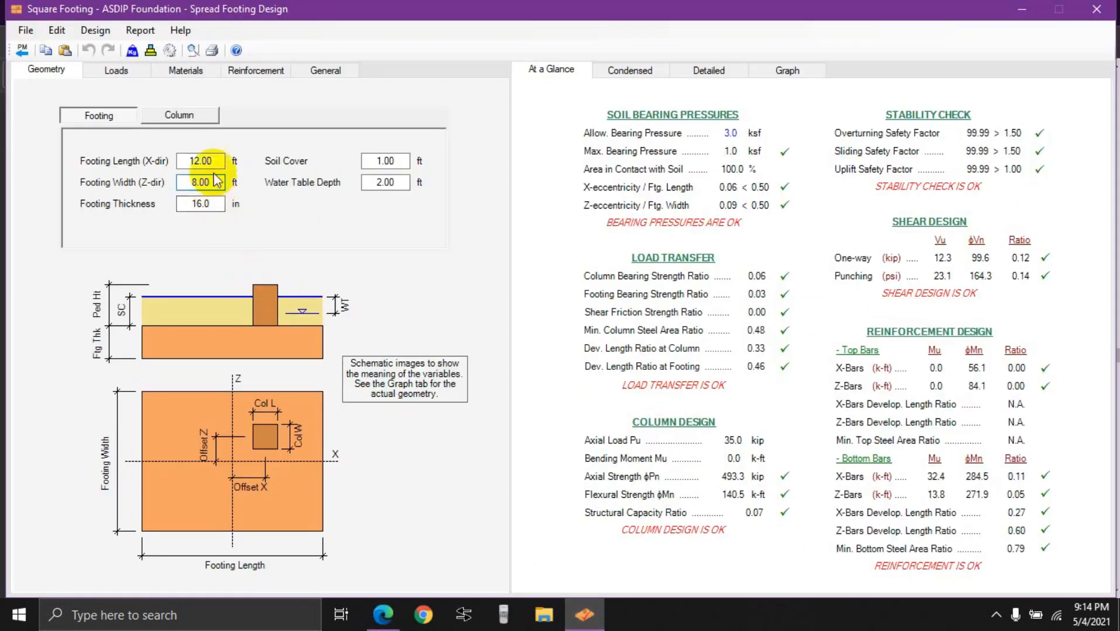
{"action": "left_click", "coordinate": [158, 164]}
{"action": "left_click", "coordinate": [156, 182]}
{"action": "type", "text": "9"}
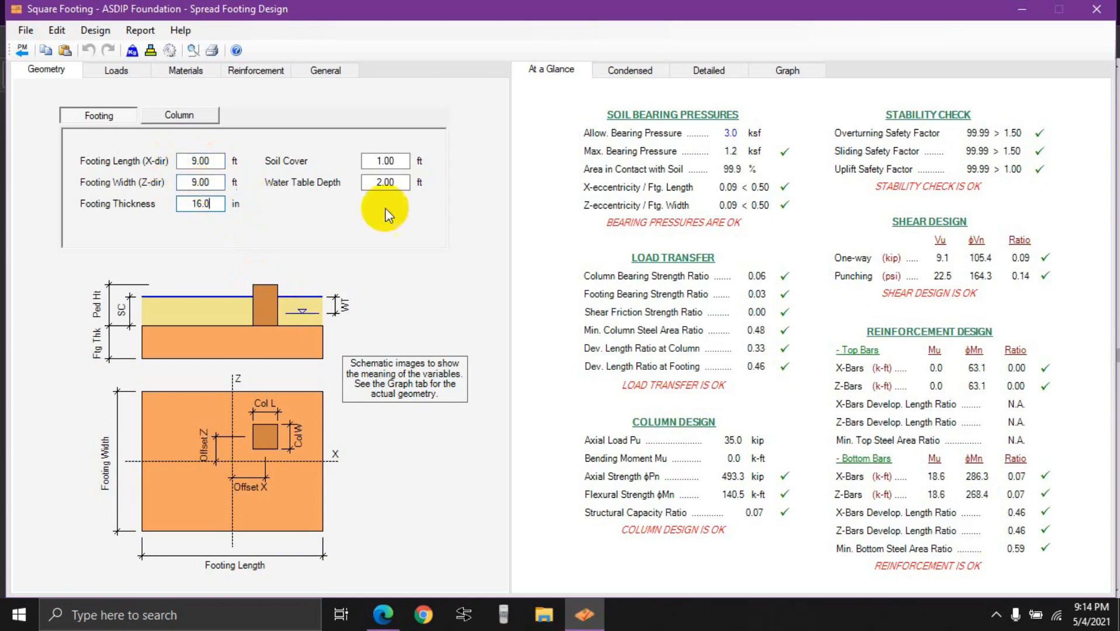
Step: Look up the assumed footing thickness in the Example 12.2 solution in Edge and set the thickness to 24 in in ASDIP Foundation
{"action": "left_click", "coordinate": [383, 614]}
{"action": "scroll", "coordinate": [436, 374], "scroll_direction": "down", "scroll_amount": 2}
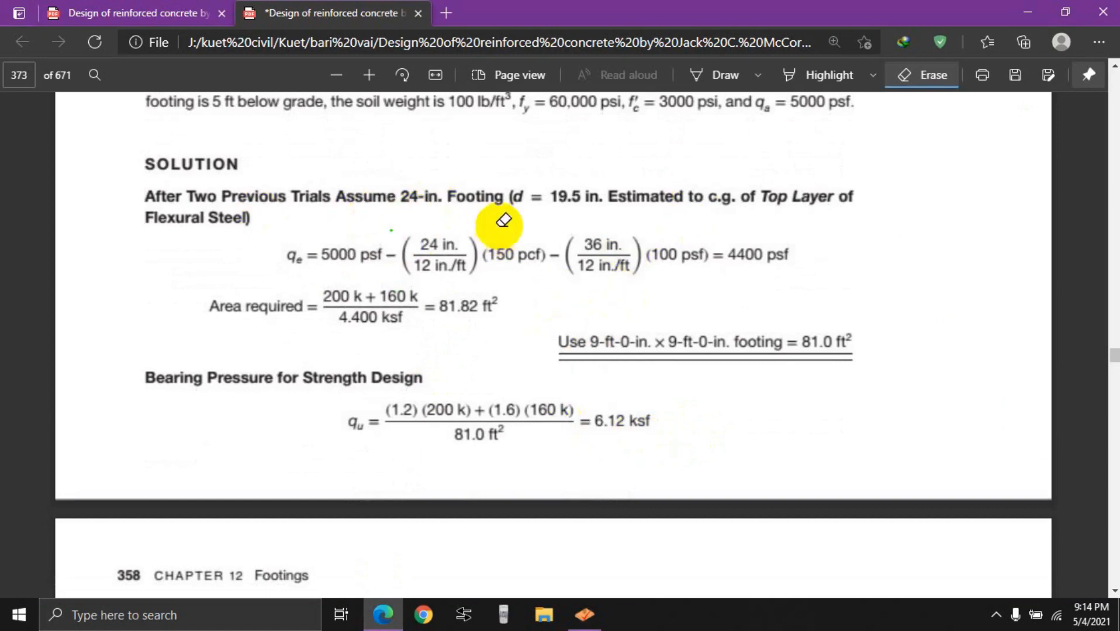
{"action": "left_click", "coordinate": [585, 614]}
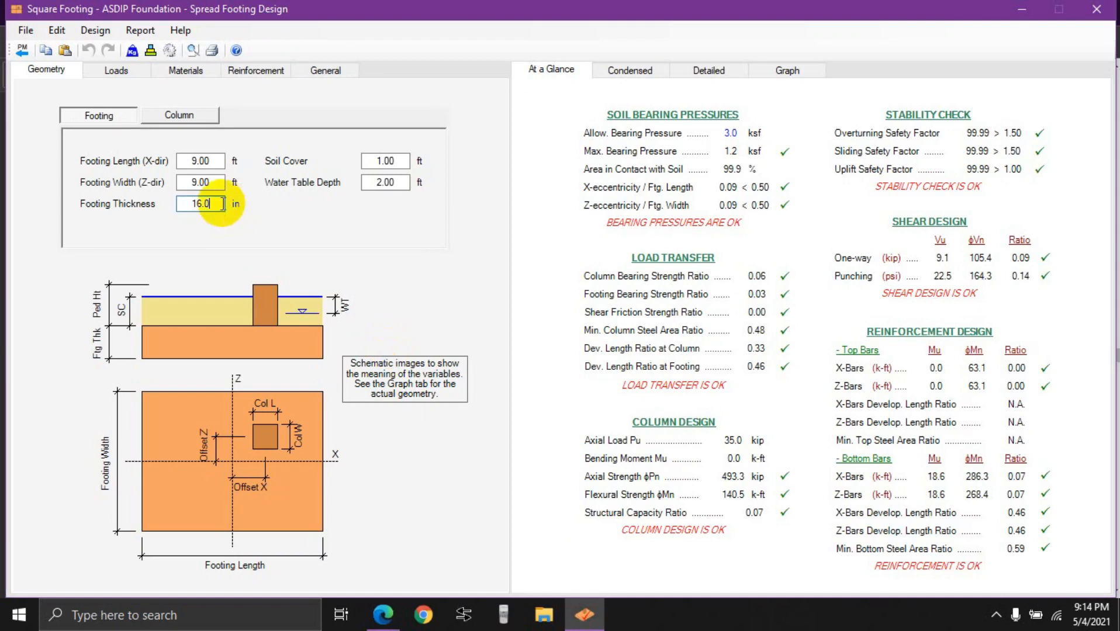
{"action": "left_click_drag", "start_coordinate": [220, 206], "coordinate": [156, 201]}
{"action": "type", "text": "24"}
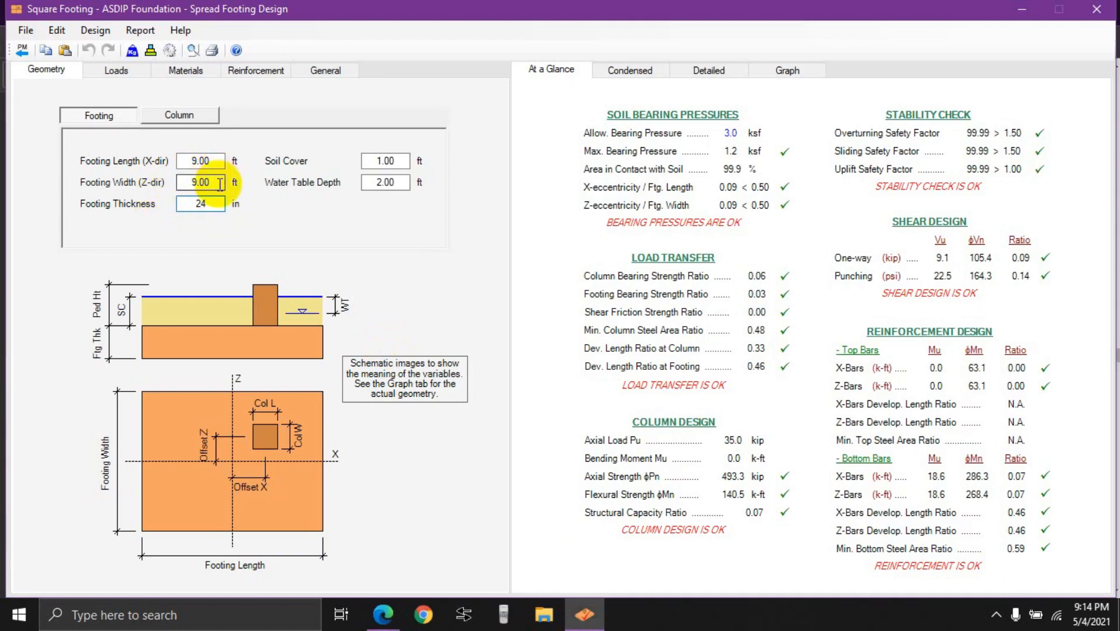
{"action": "key", "text": "Return"}
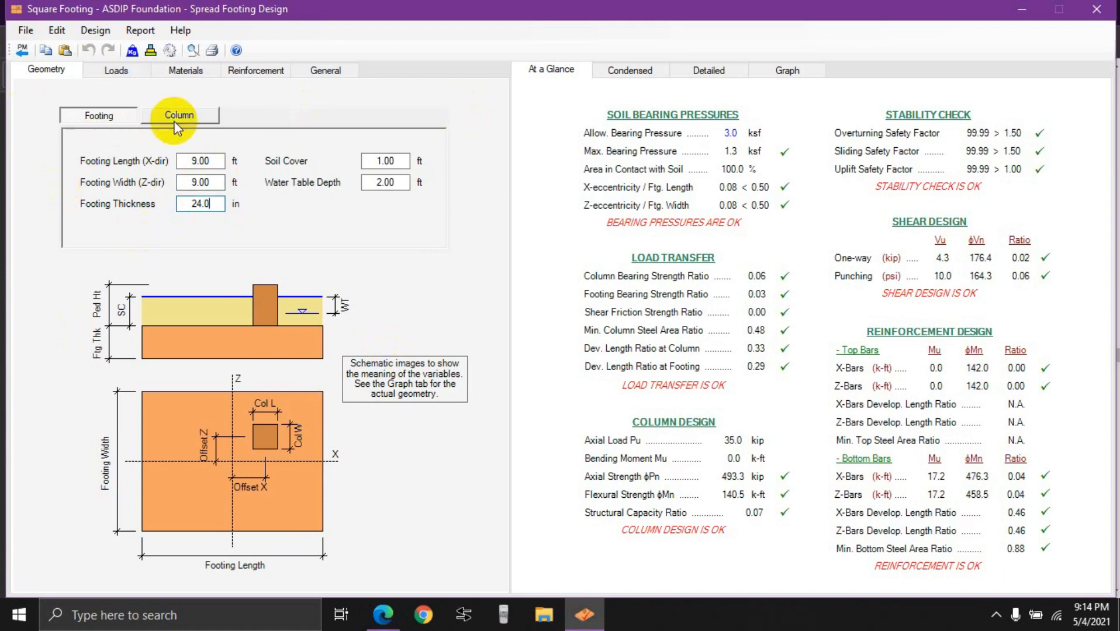
Step: Set the column offsets in both the X and Z directions to 0, keeping the 16 in square column
{"action": "left_click", "coordinate": [177, 122]}
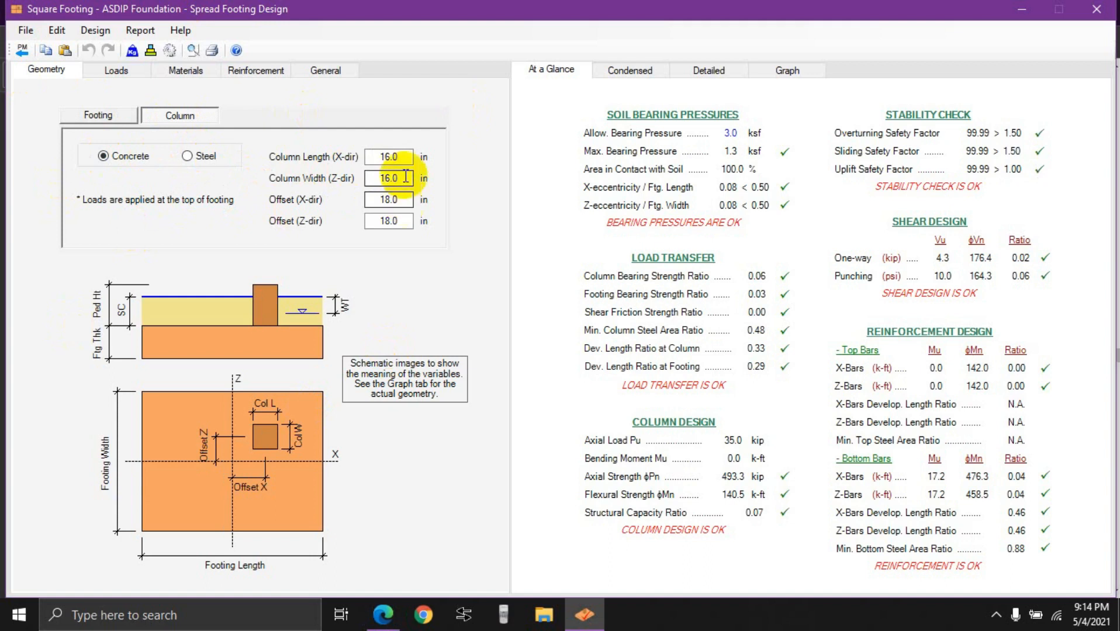
{"action": "left_click_drag", "start_coordinate": [408, 202], "coordinate": [340, 200]}
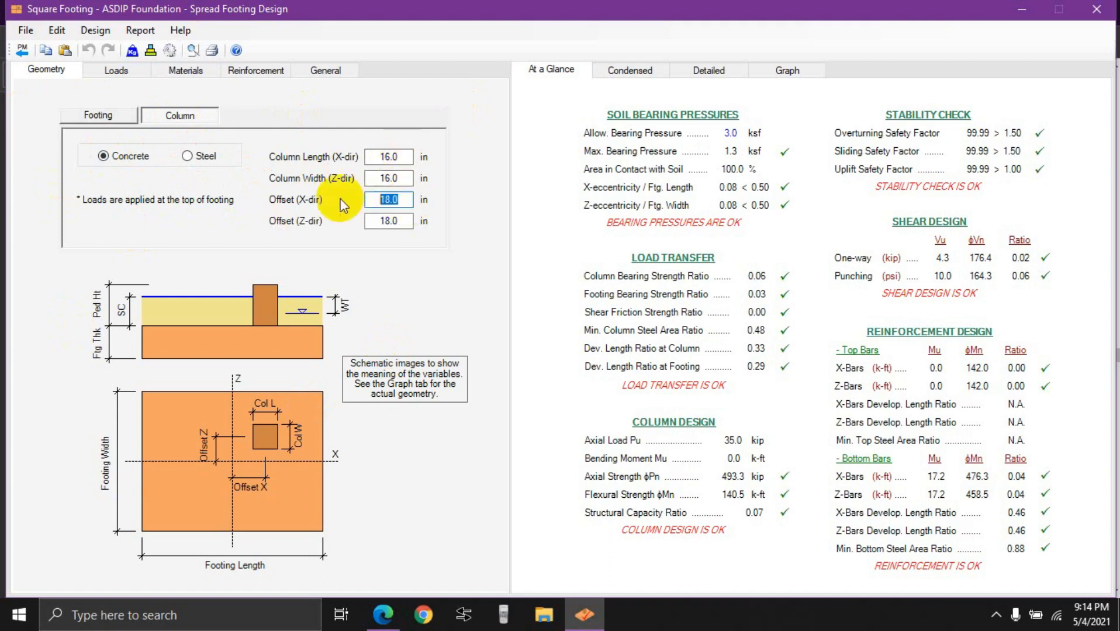
{"action": "left_click_drag", "start_coordinate": [409, 222], "coordinate": [299, 333]}
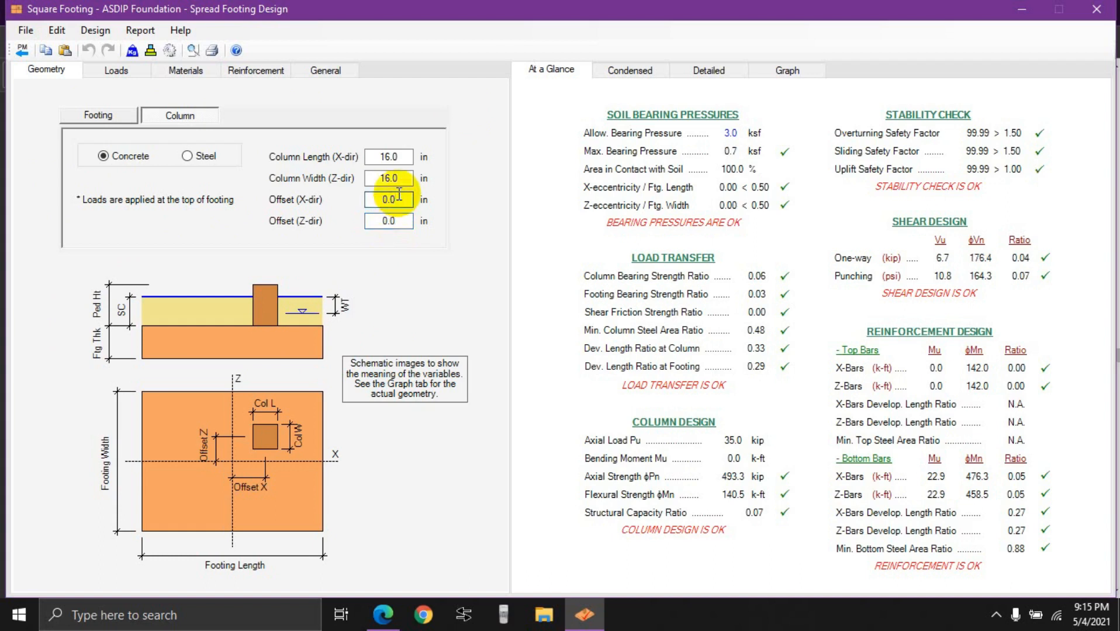
{"action": "left_click", "coordinate": [390, 179]}
{"action": "left_click", "coordinate": [393, 163]}
{"action": "left_click", "coordinate": [406, 177]}
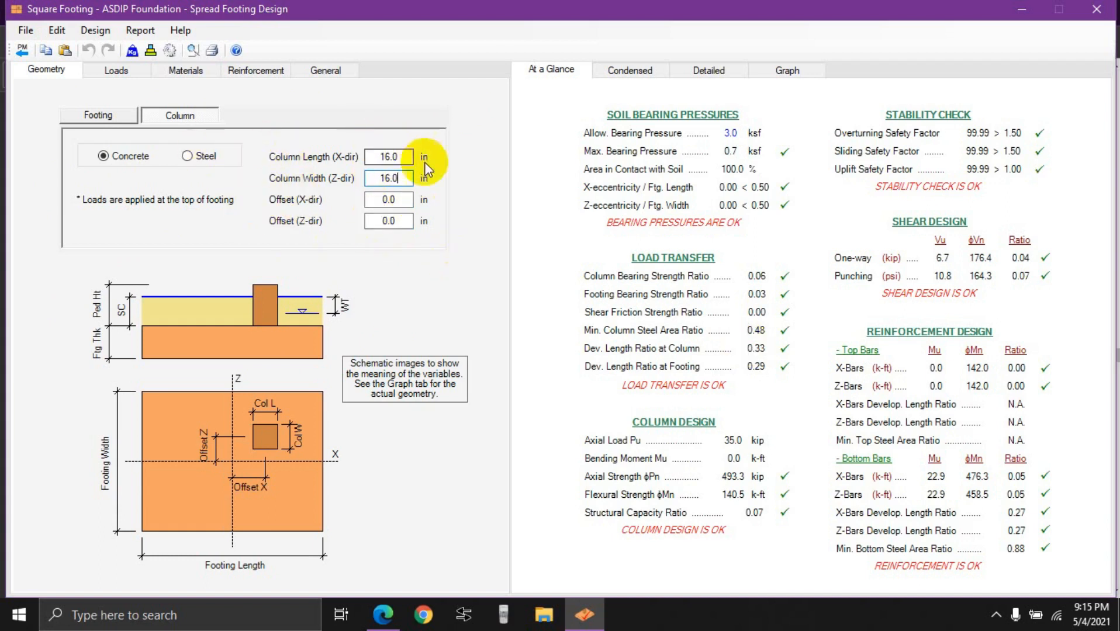
Step: Look up the dead load in the Example 12.2 PDF and set the dead axial force P to 200 kip in ASDIP Foundation
{"action": "left_click", "coordinate": [103, 72]}
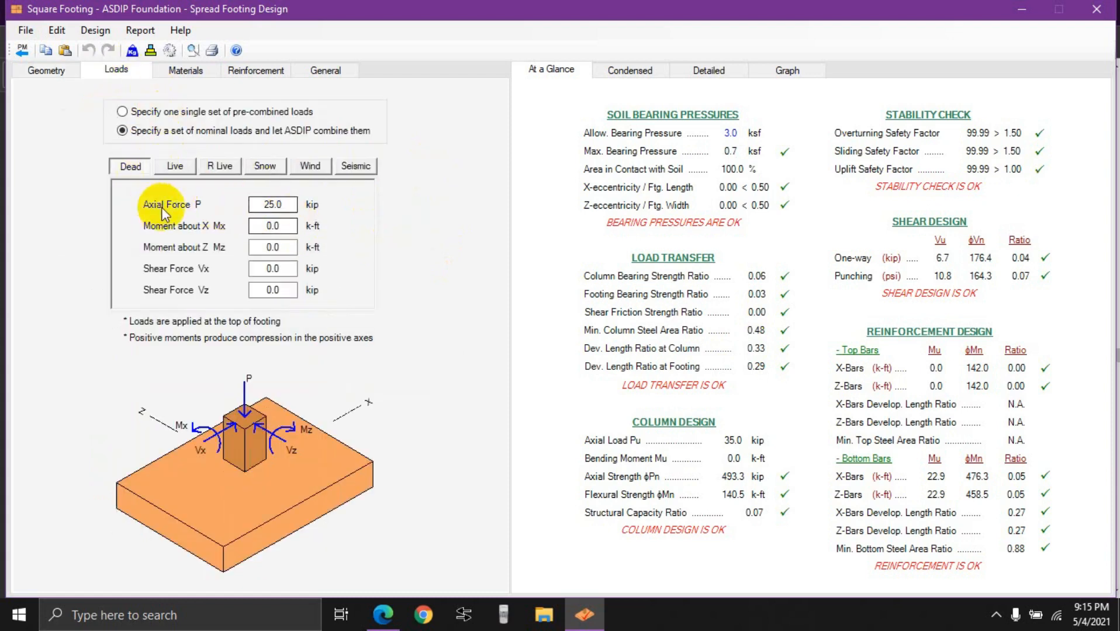
{"action": "left_click", "coordinate": [383, 614]}
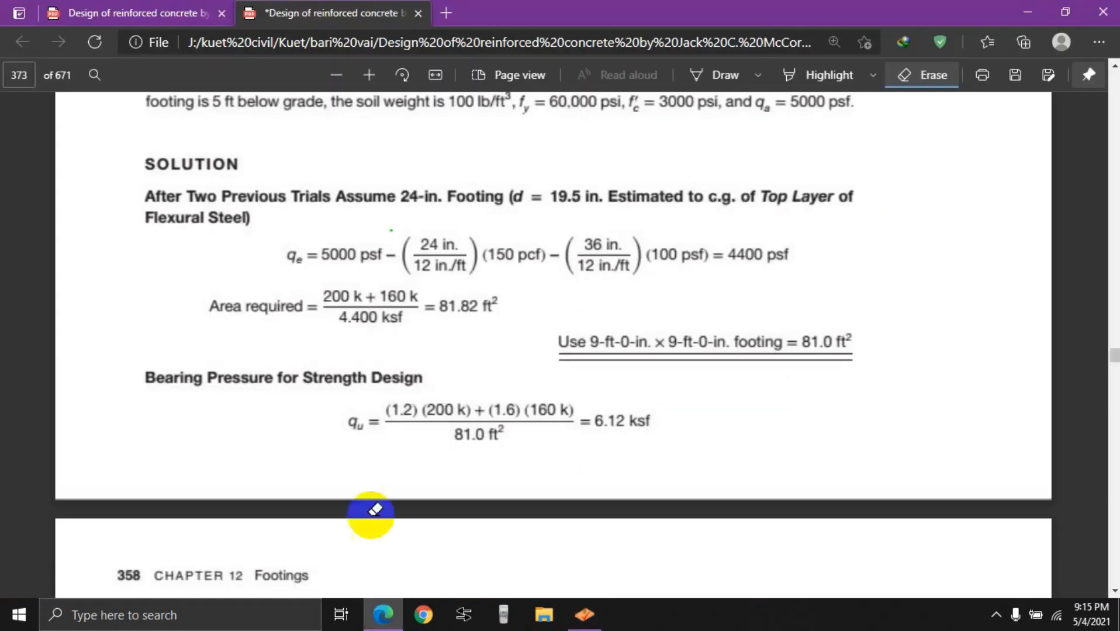
{"action": "scroll", "coordinate": [290, 253], "scroll_direction": "up", "scroll_amount": 3}
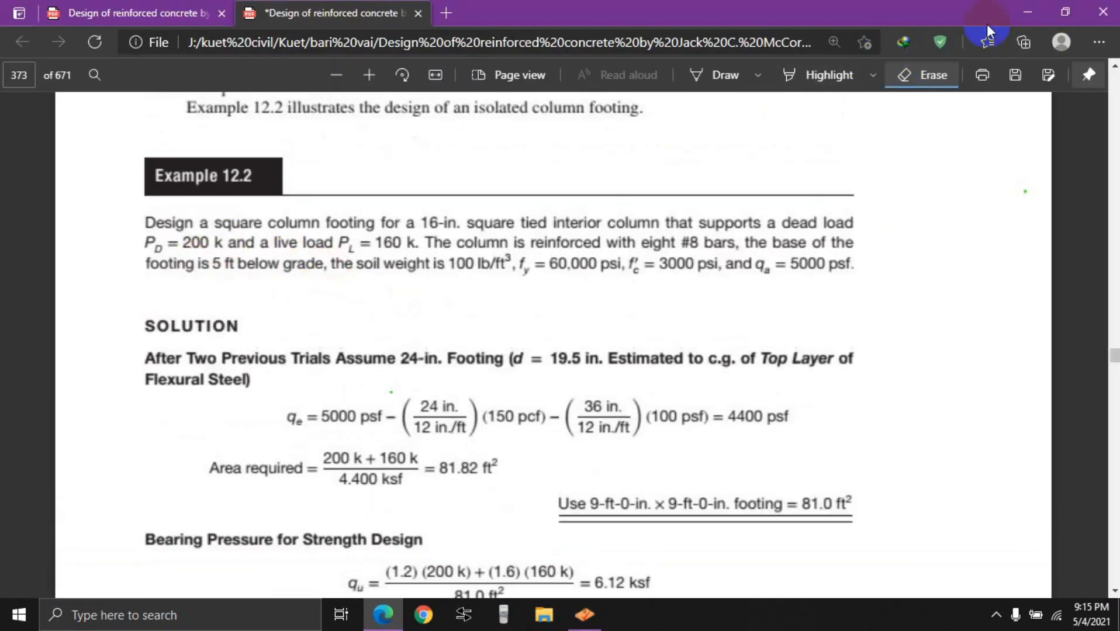
{"action": "left_click", "coordinate": [1018, 11]}
{"action": "left_click_drag", "start_coordinate": [270, 205], "coordinate": [250, 207]}
{"action": "type", "text": "200"}
Step: Check the live load in the Example 12.2 PDF and set the live axial force P to 160 kip in ASDIP Foundation
{"action": "left_click", "coordinate": [173, 167]}
{"action": "left_click", "coordinate": [383, 614]}
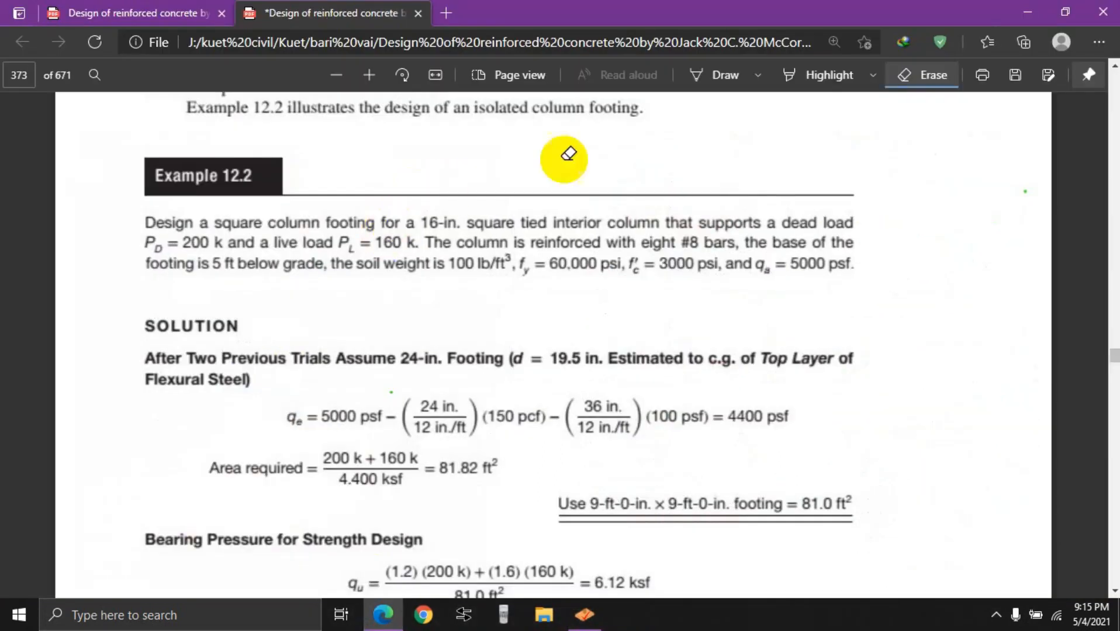
{"action": "left_click", "coordinate": [1025, 12]}
{"action": "left_click_drag", "start_coordinate": [291, 205], "coordinate": [222, 208]}
{"action": "type", "text": "160"}
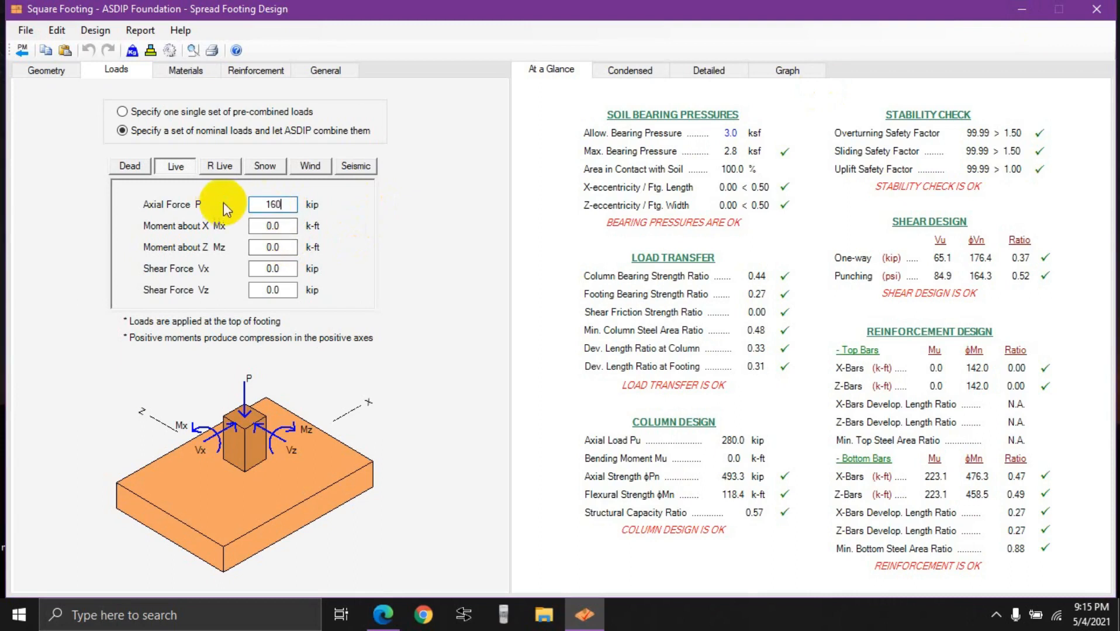
{"action": "left_click", "coordinate": [295, 224]}
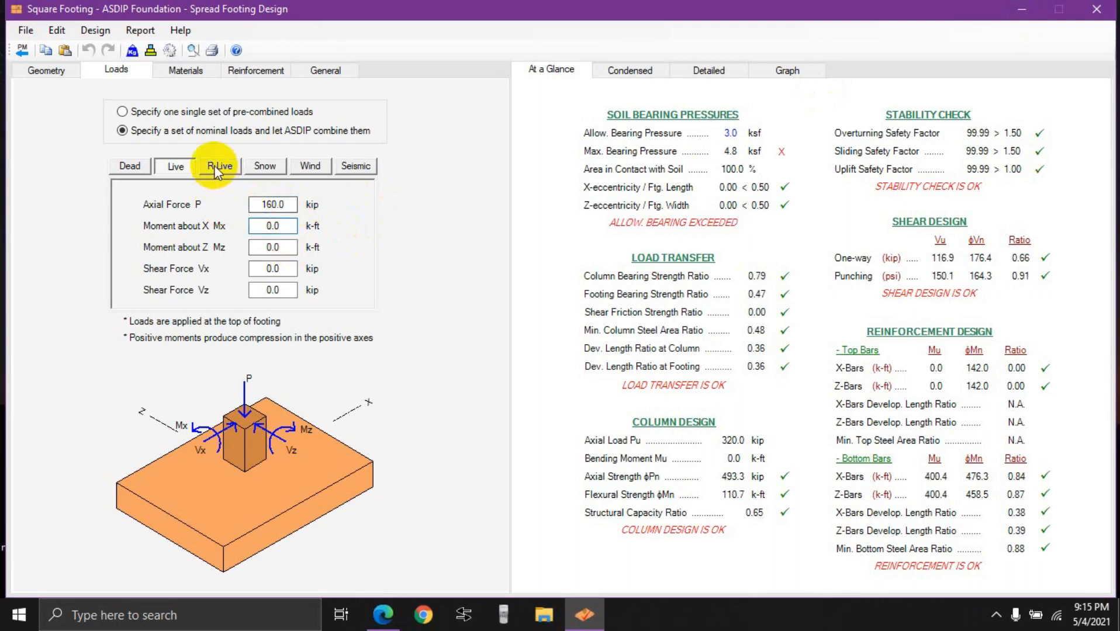
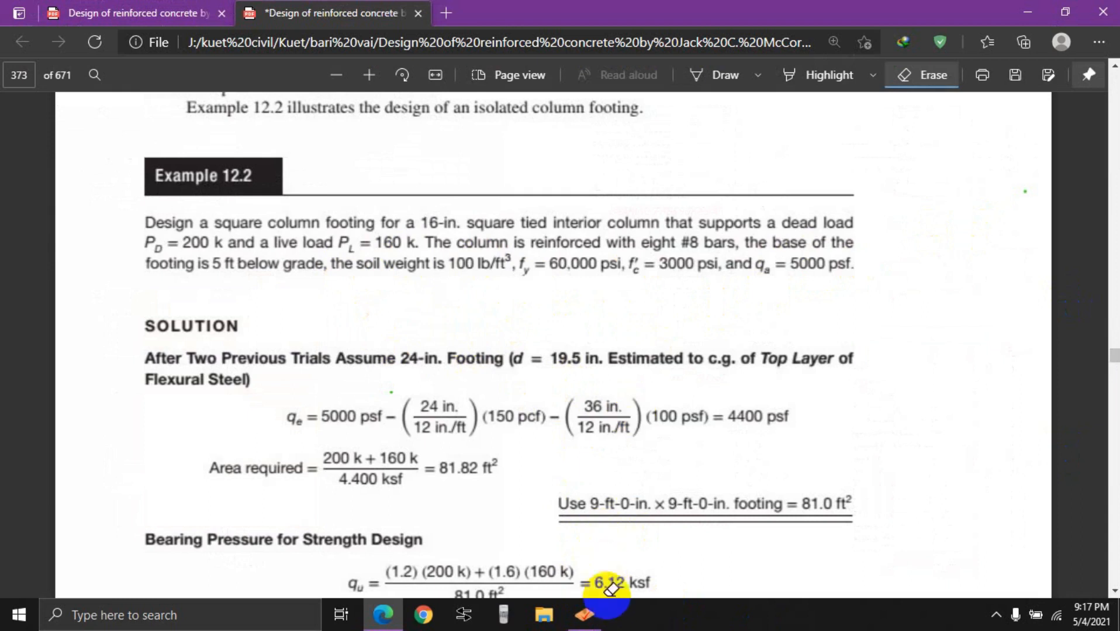
Step: Open the Casio calculator emulator beside the Example 12.2 text, calculate the soil cover in inches as 60-24, and close the calculator
{"action": "left_click", "coordinate": [383, 610]}
{"action": "left_click", "coordinate": [503, 614]}
{"action": "left_click_drag", "start_coordinate": [701, 34], "coordinate": [931, 13]}
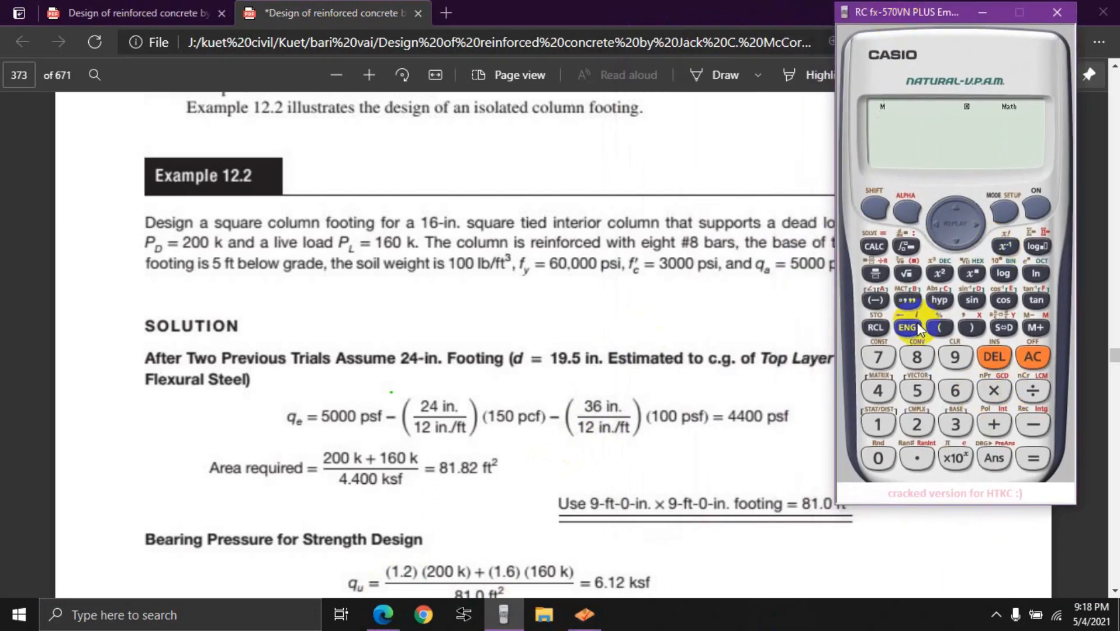
{"action": "left_click_drag", "start_coordinate": [922, 11], "coordinate": [954, 26]}
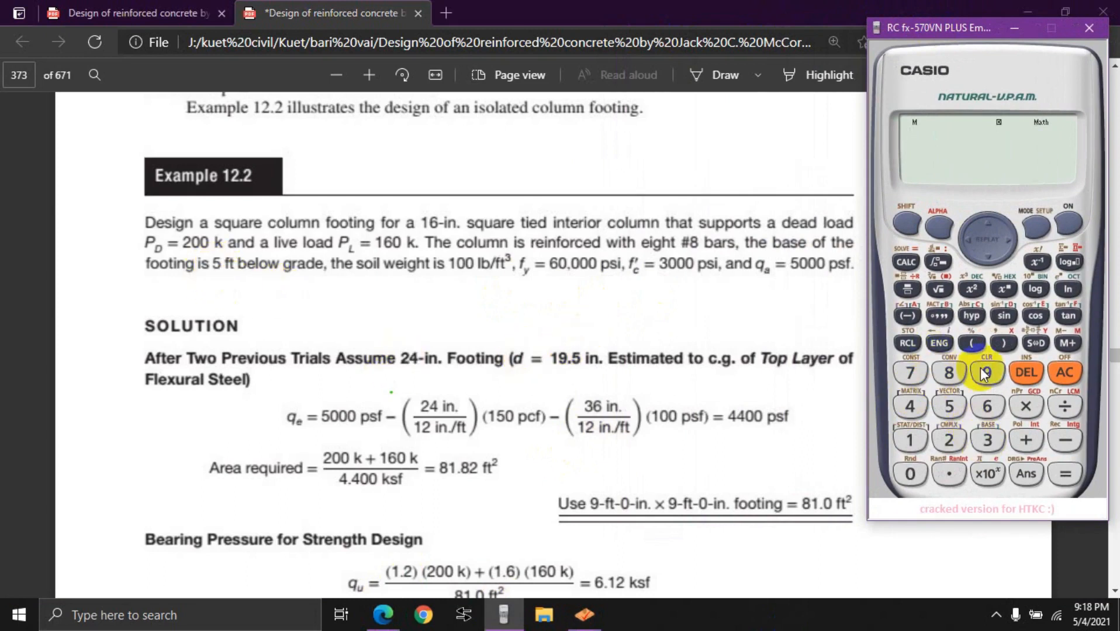
{"action": "left_click", "coordinate": [988, 408]}
{"action": "left_click", "coordinate": [910, 473]}
{"action": "left_click", "coordinate": [1065, 439]}
{"action": "left_click", "coordinate": [948, 438]}
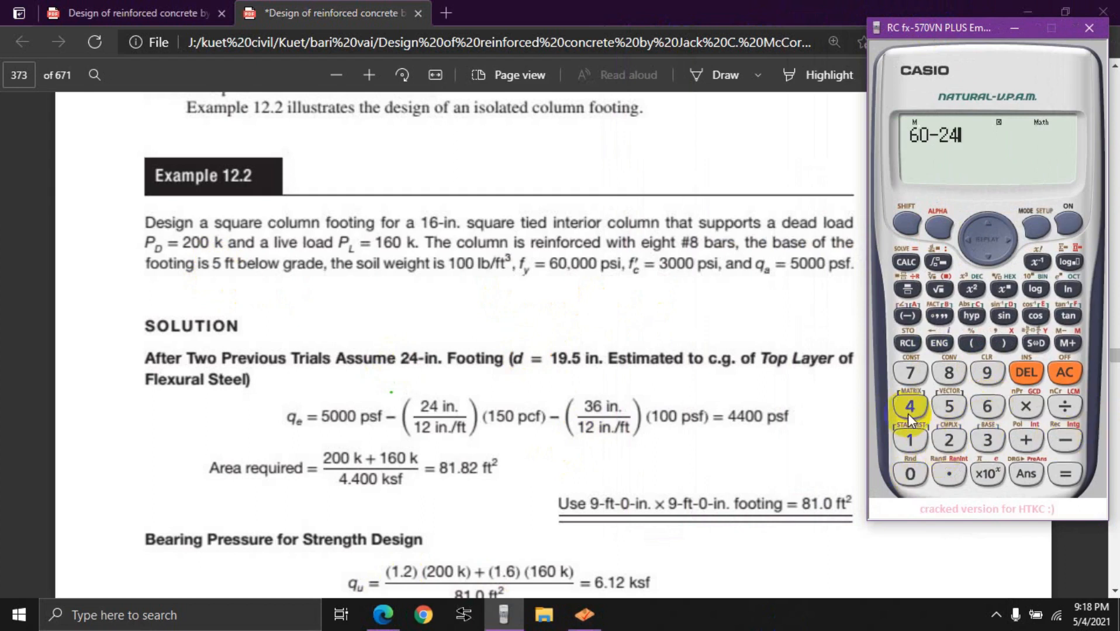
{"action": "left_click", "coordinate": [1065, 474]}
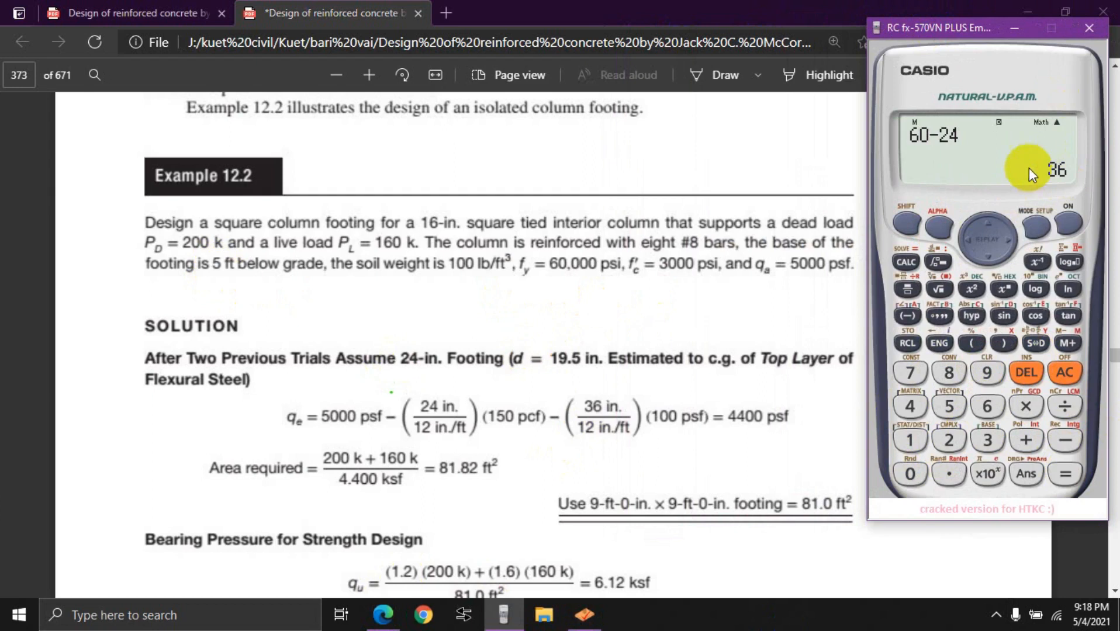
{"action": "left_click", "coordinate": [1079, 34]}
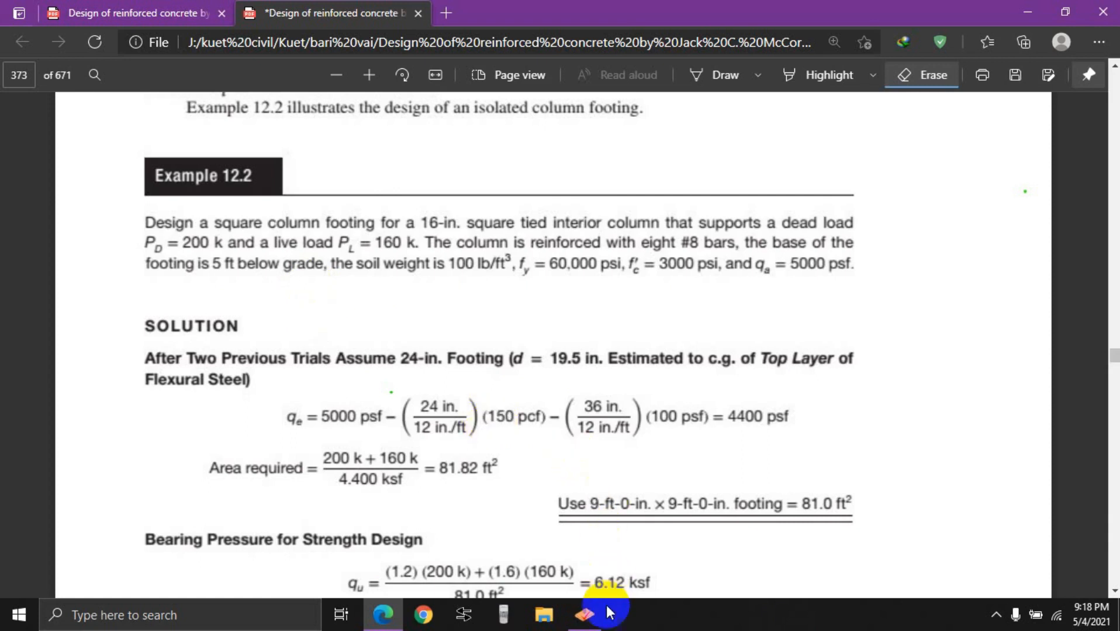
Step: Switch to ASDIP Foundation and set the footing's soil cover to 3 ft
{"action": "left_click", "coordinate": [586, 614]}
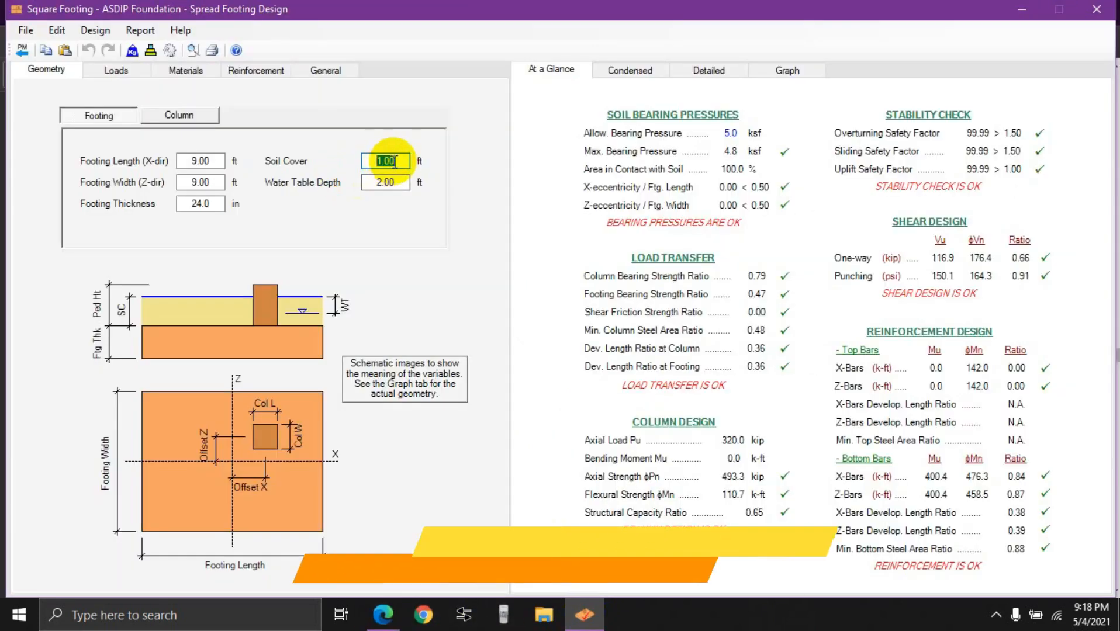
{"action": "type", "text": "3"}
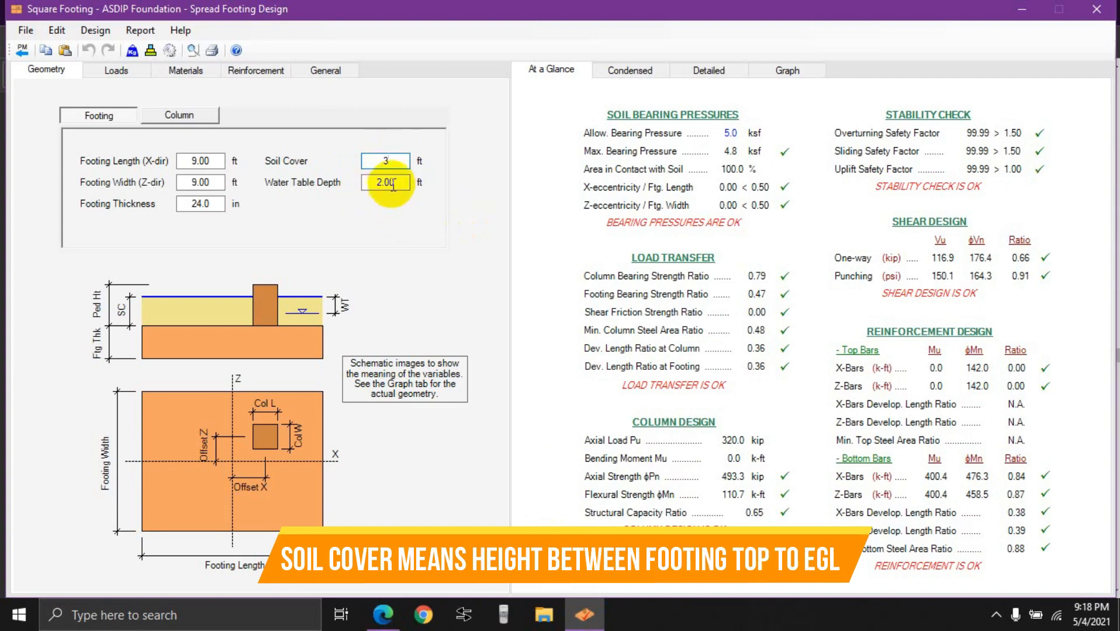
{"action": "left_click", "coordinate": [393, 183]}
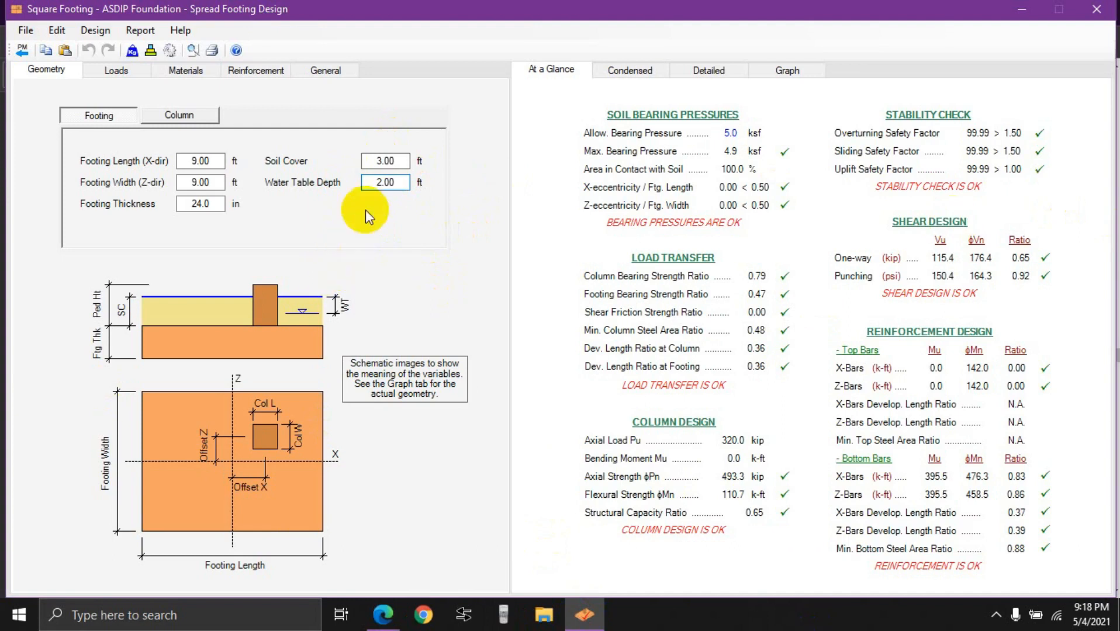
{"action": "left_click", "coordinate": [394, 166]}
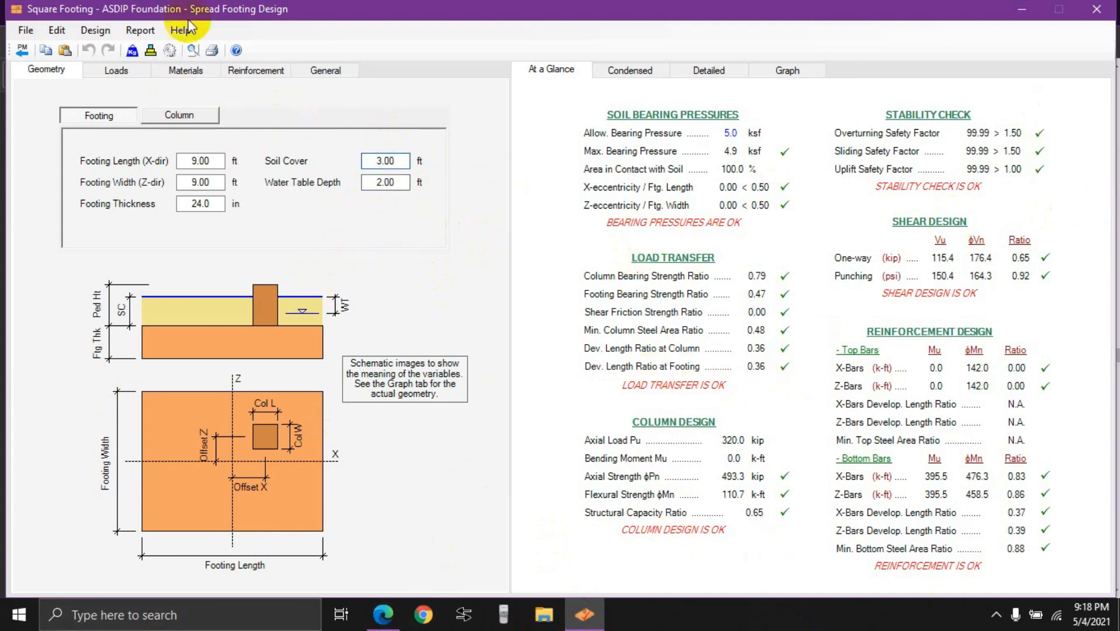
{"action": "left_click", "coordinate": [116, 71]}
{"action": "left_click", "coordinate": [46, 71]}
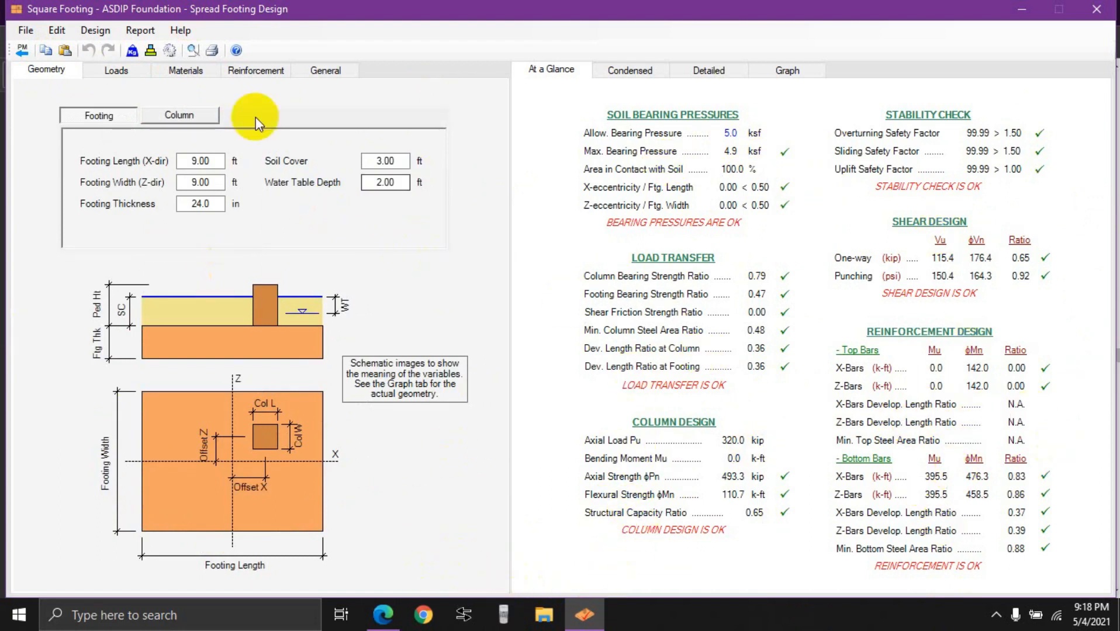
Step: Look up the required footing reinforcement in the Example 12.2 solution PDF, with ASDIP Foundation's footing reinforcement settings opened for input
{"action": "left_click", "coordinate": [383, 614]}
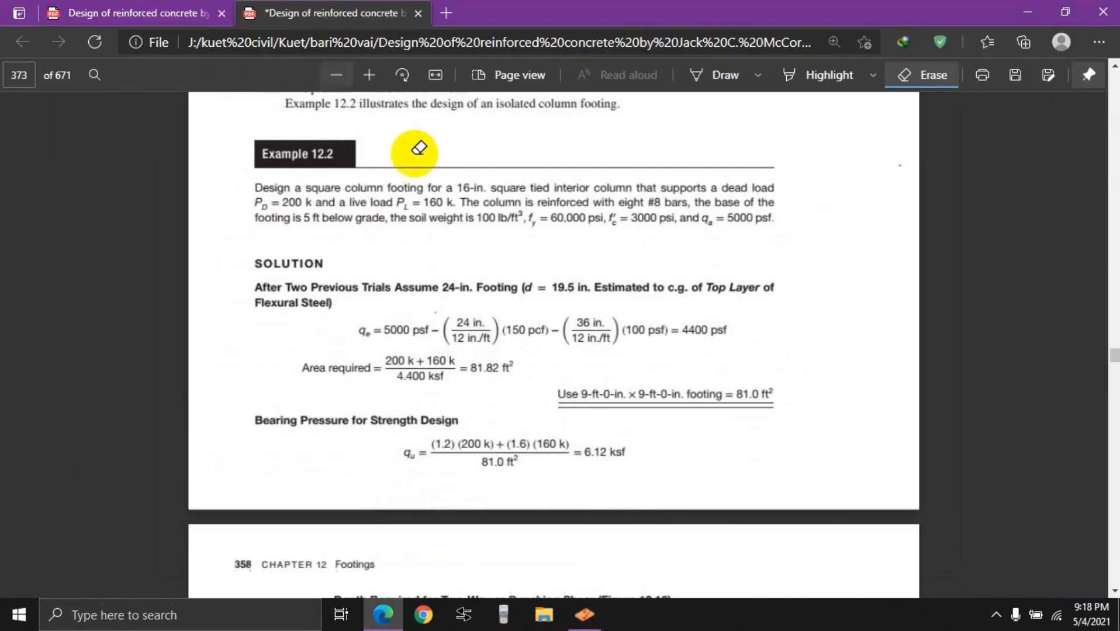
{"action": "left_click", "coordinate": [585, 614]}
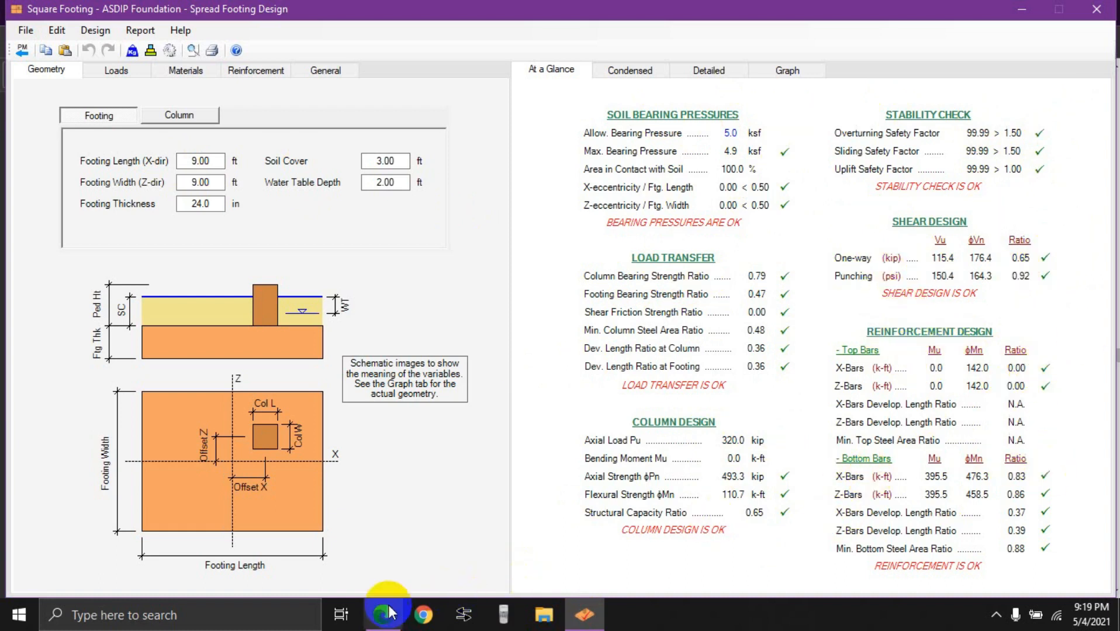
{"action": "left_click", "coordinate": [257, 69]}
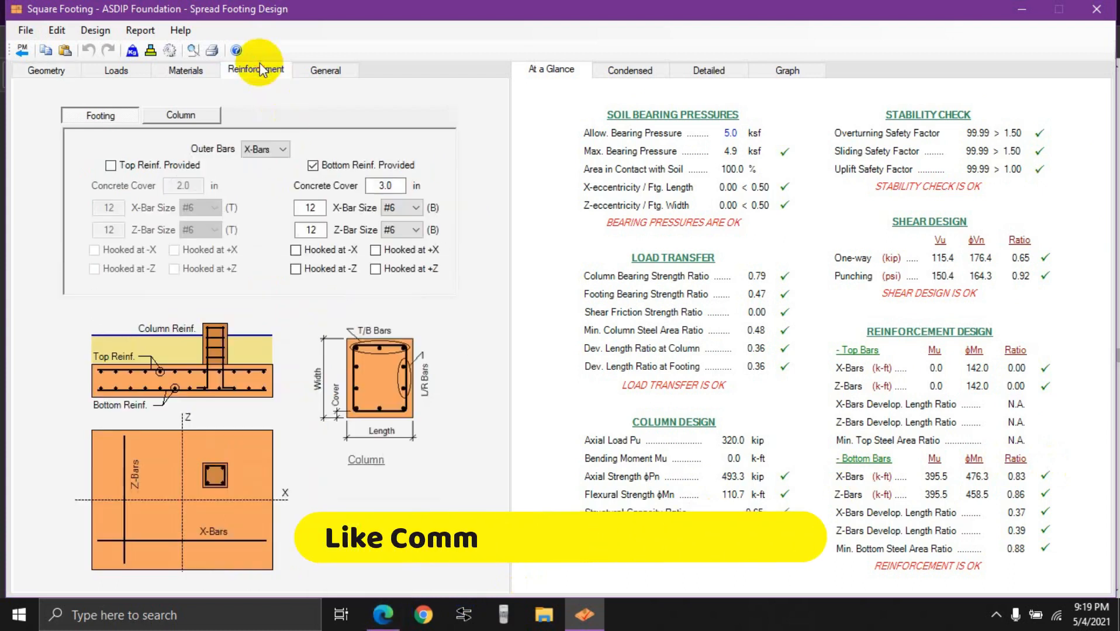
{"action": "left_click", "coordinate": [381, 612]}
{"action": "scroll", "coordinate": [530, 332], "scroll_direction": "down", "scroll_amount": 15}
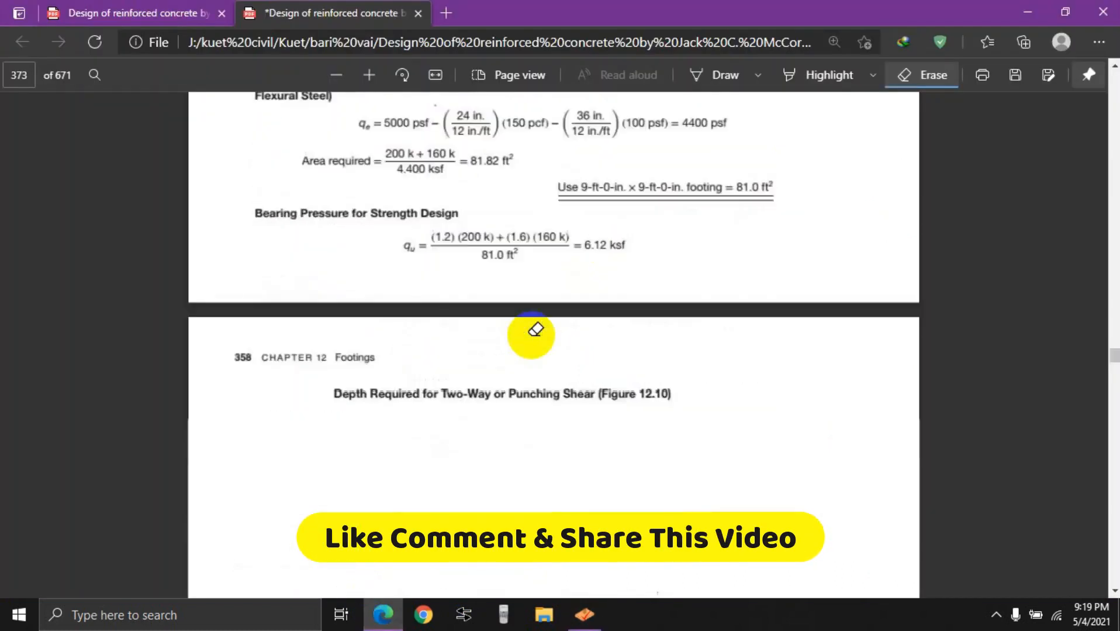
{"action": "scroll", "coordinate": [536, 329], "scroll_direction": "down", "scroll_amount": 12}
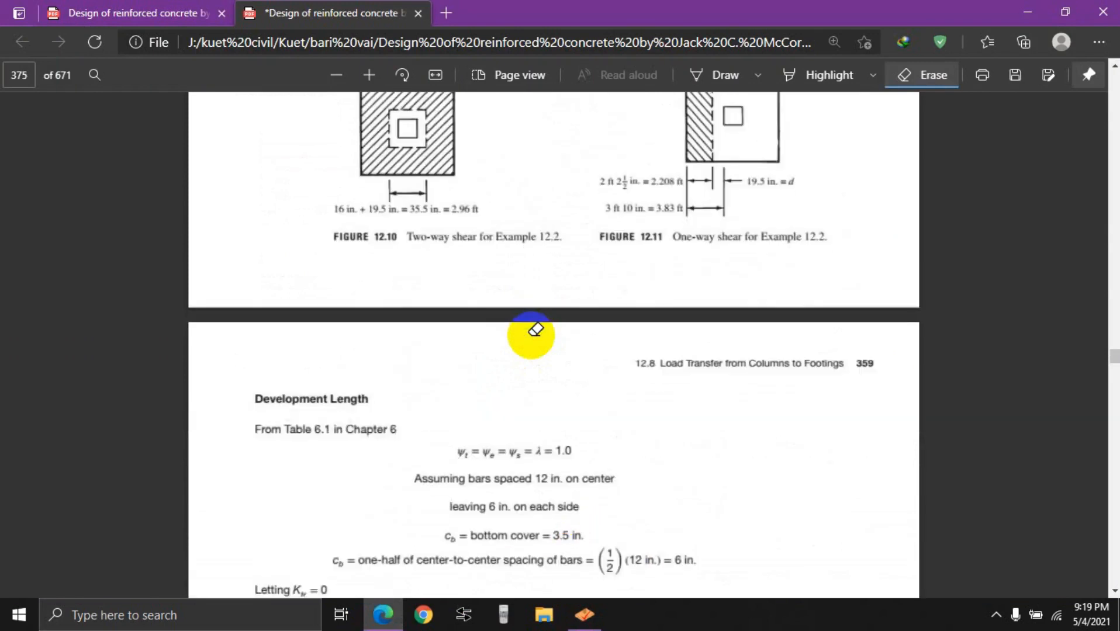
{"action": "scroll", "coordinate": [536, 330], "scroll_direction": "up", "scroll_amount": 5}
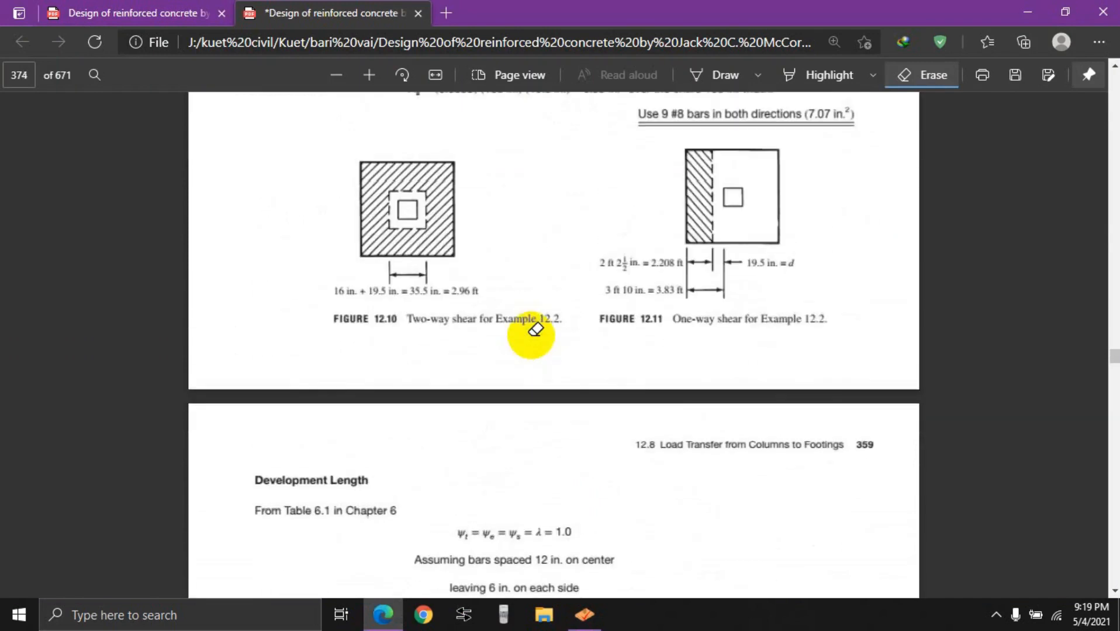
{"action": "scroll", "coordinate": [685, 318], "scroll_direction": "up", "scroll_amount": 3}
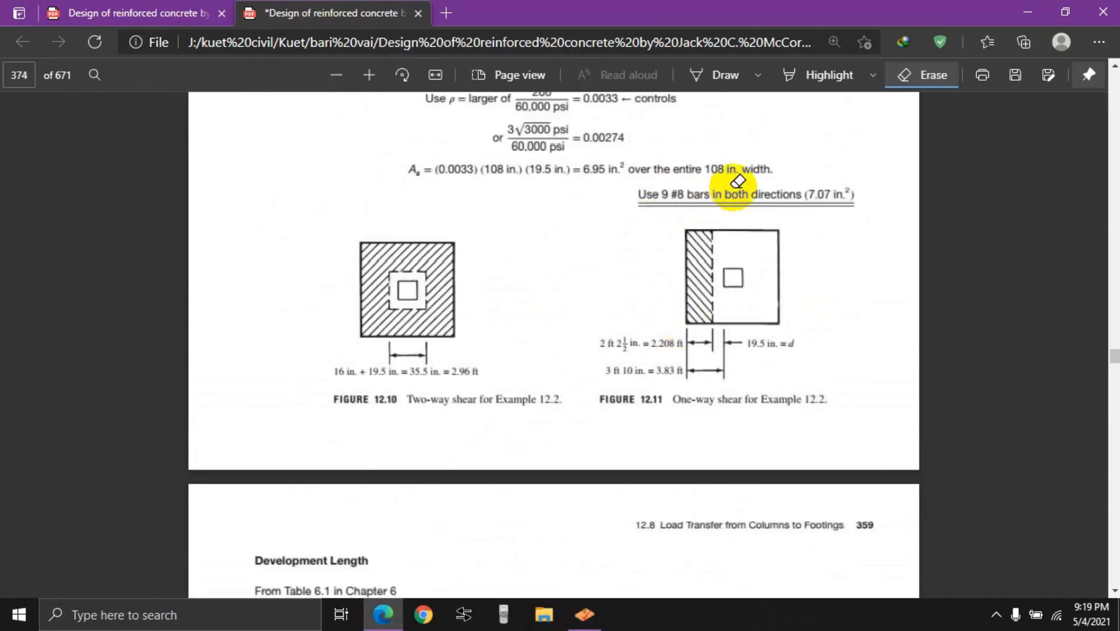
Step: Return to ASDIP Foundation and set the footing's bottom X-bar and Z-bar sizes to #8
{"action": "left_click", "coordinate": [1021, 0]}
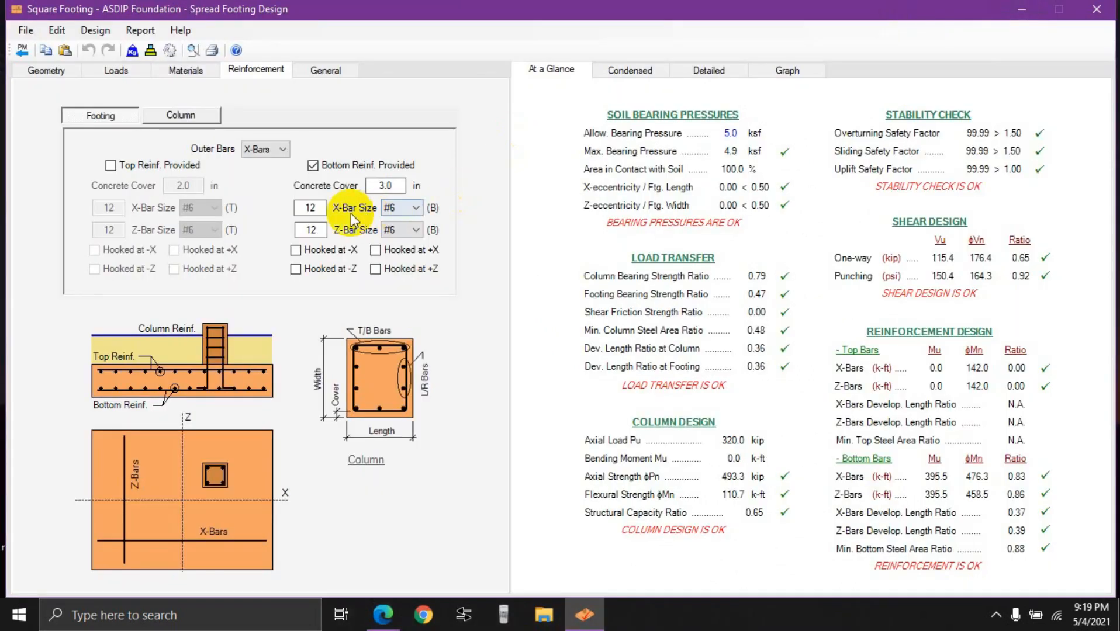
{"action": "left_click", "coordinate": [408, 208]}
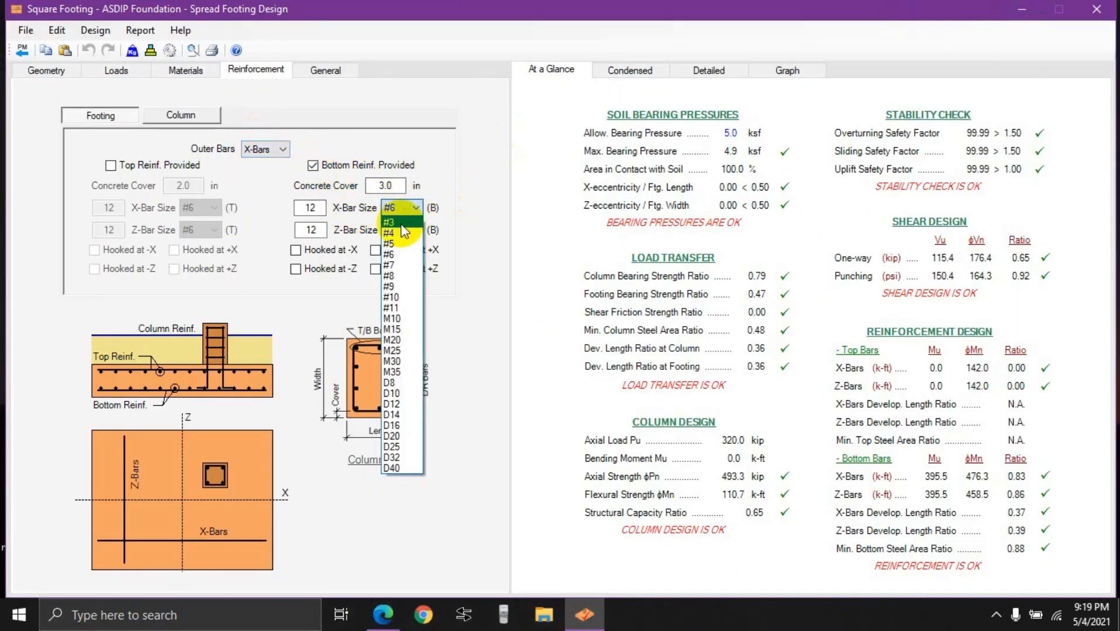
{"action": "left_click", "coordinate": [400, 276]}
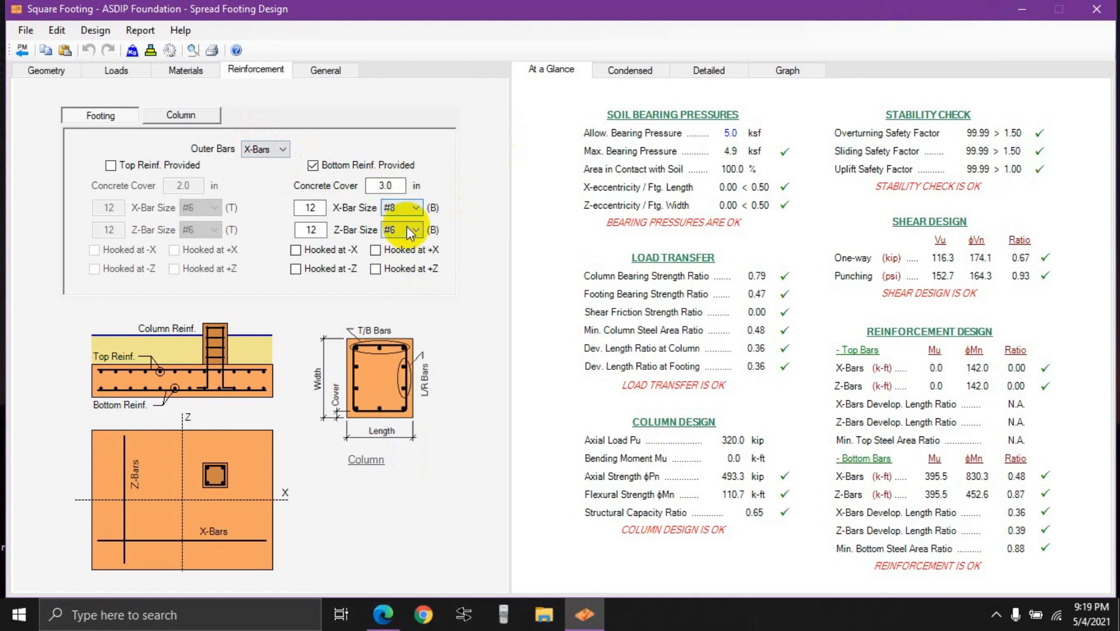
{"action": "left_click", "coordinate": [408, 233]}
{"action": "left_click", "coordinate": [402, 298]}
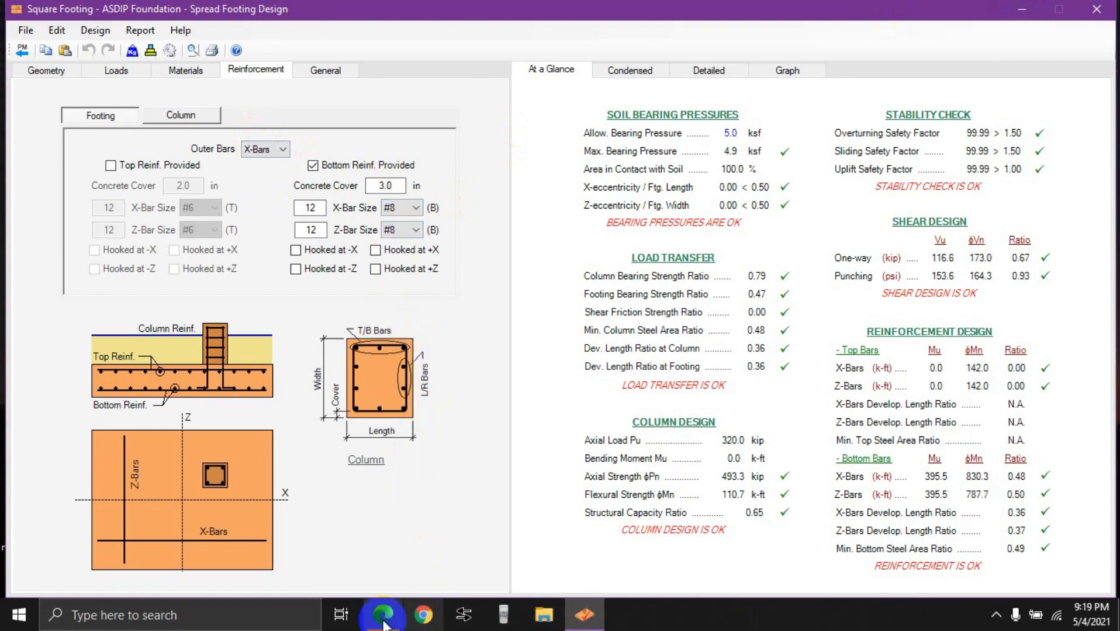
Step: Recheck the bar count in the PDF and set the bottom X-bar and Z-bar quantities to 9 each in ASDIP Foundation
{"action": "left_click", "coordinate": [383, 615]}
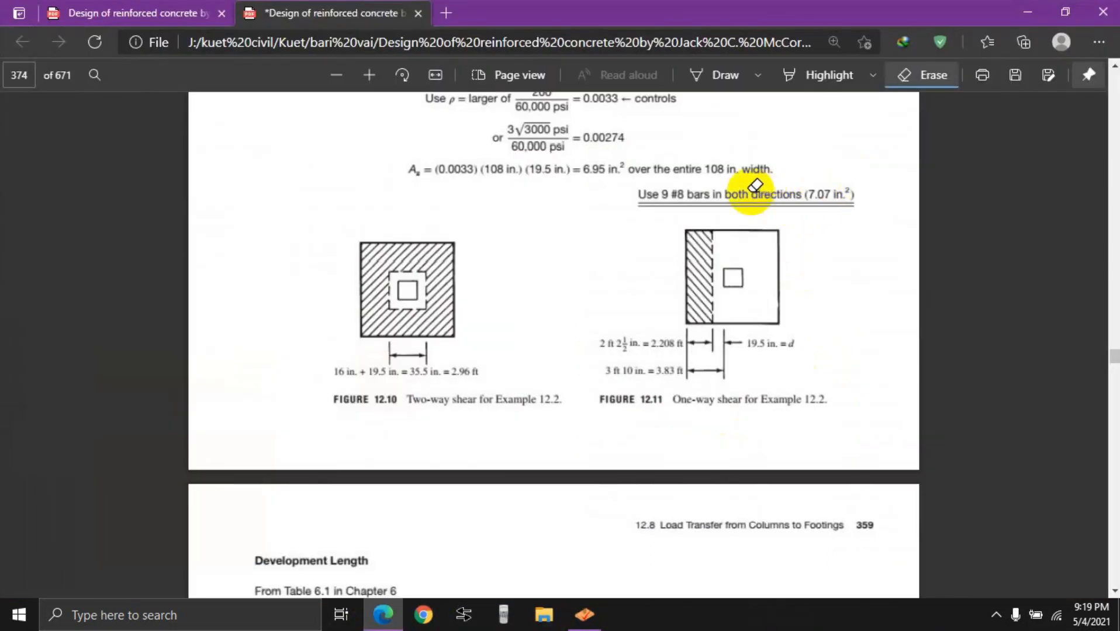
{"action": "left_click", "coordinate": [1030, 10]}
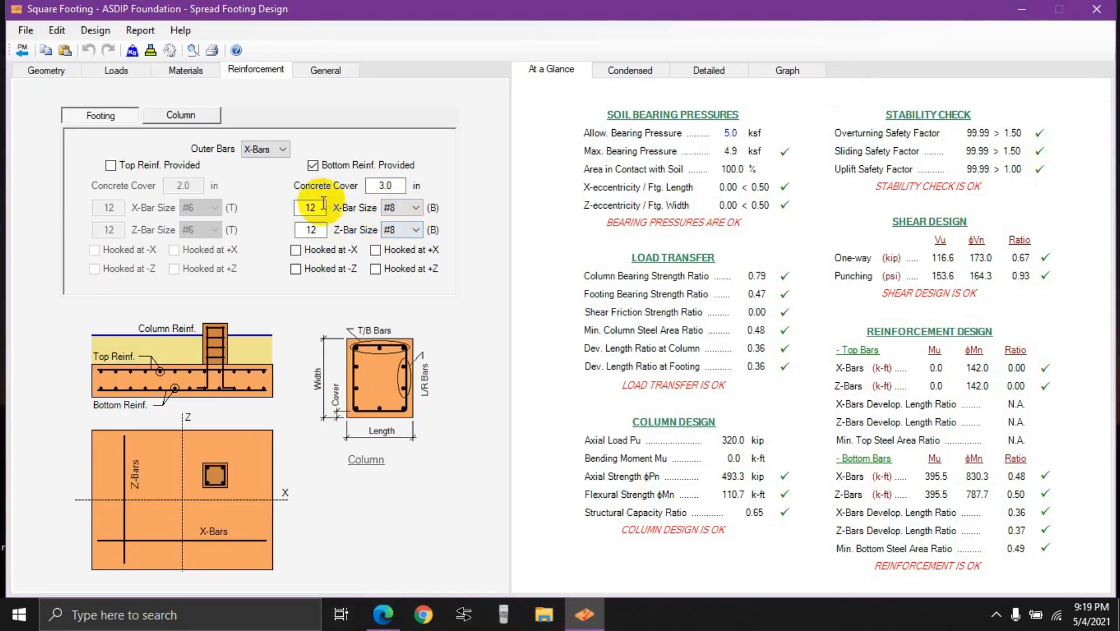
{"action": "type", "text": "9"}
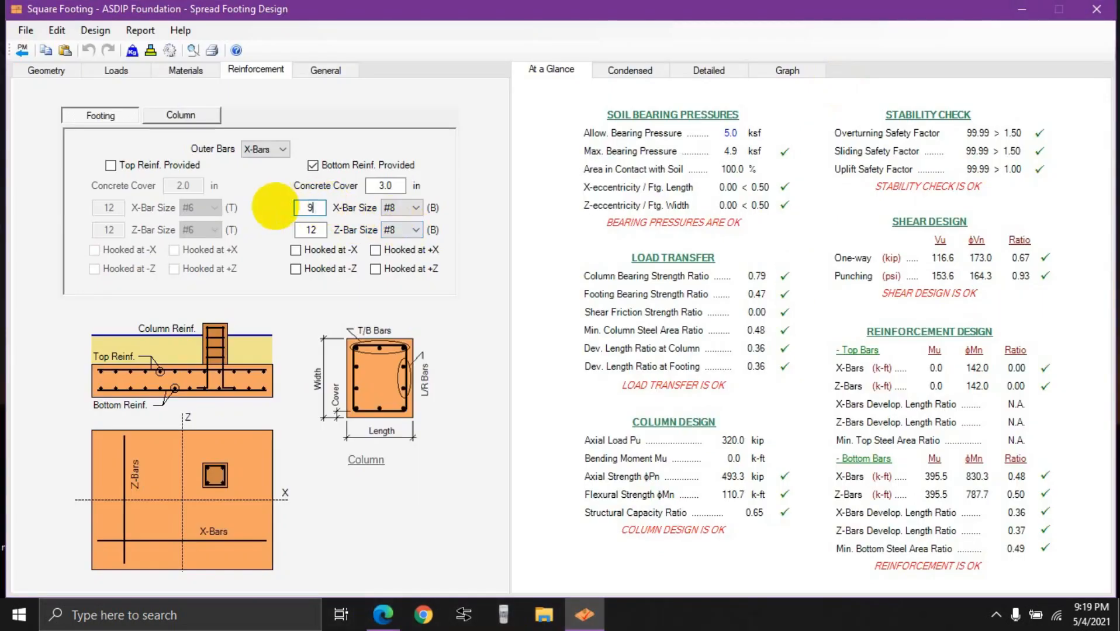
{"action": "left_click", "coordinate": [312, 230]}
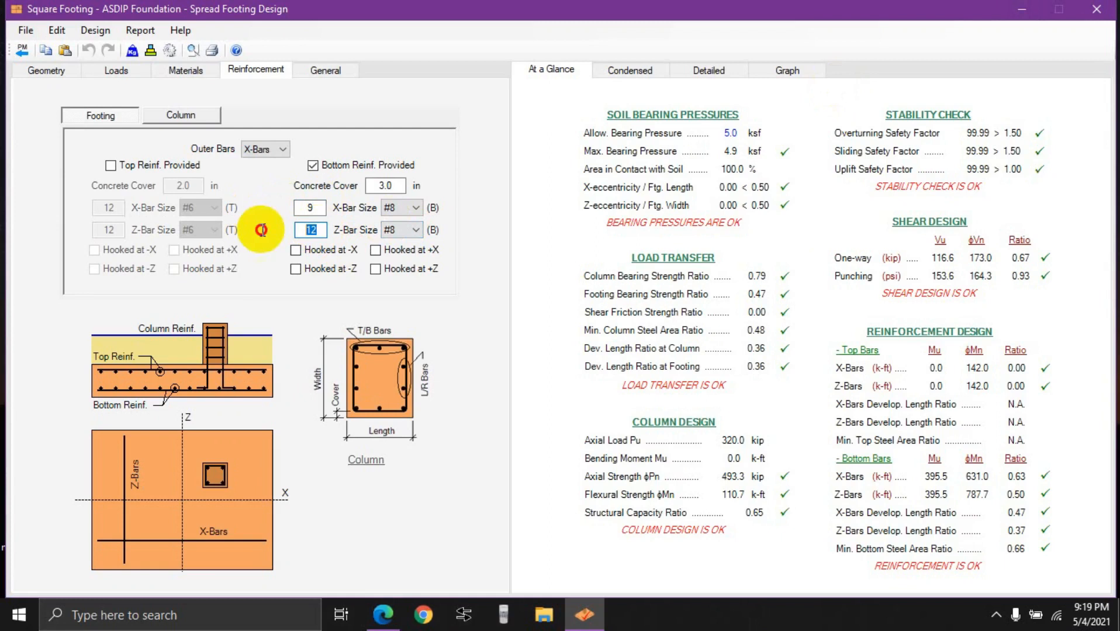
{"action": "type", "text": "9"}
{"action": "left_click", "coordinate": [310, 207]}
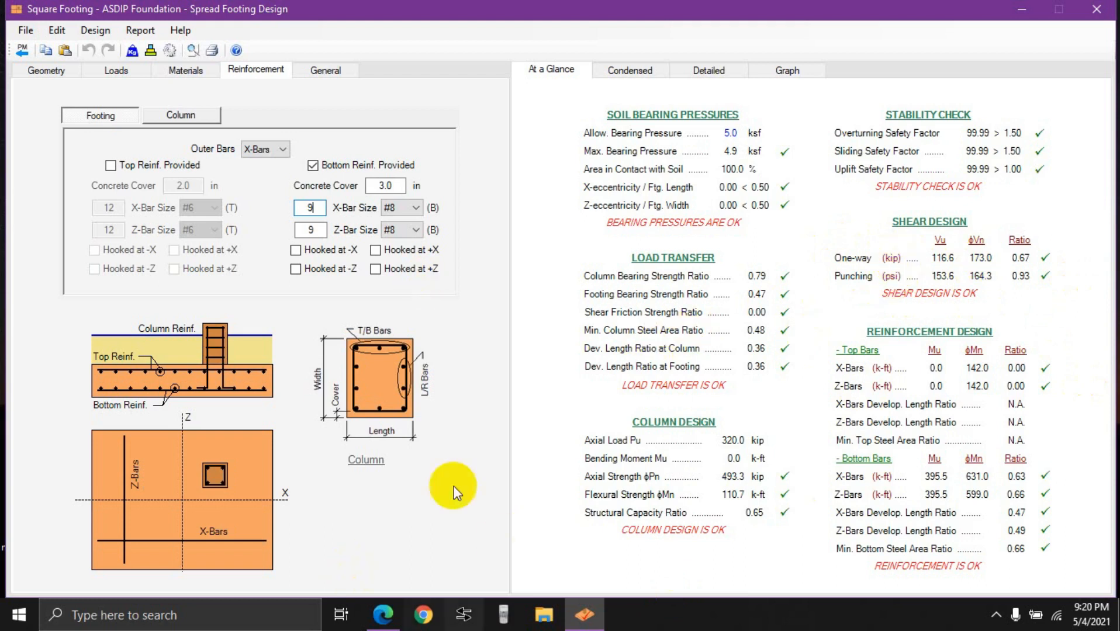
Step: Switch to the PDF and review the depth required for two-way or punching shear in Example 12.2
{"action": "left_click", "coordinate": [386, 614]}
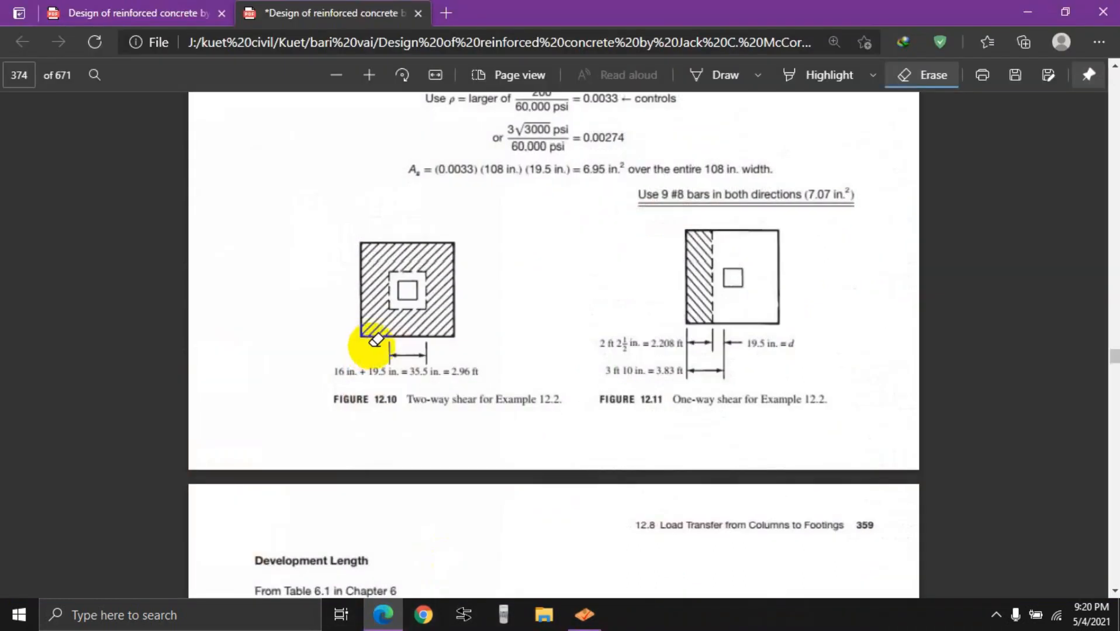
{"action": "scroll", "coordinate": [589, 320], "scroll_direction": "up", "scroll_amount": 6}
{"action": "scroll", "coordinate": [591, 321], "scroll_direction": "up", "scroll_amount": 5}
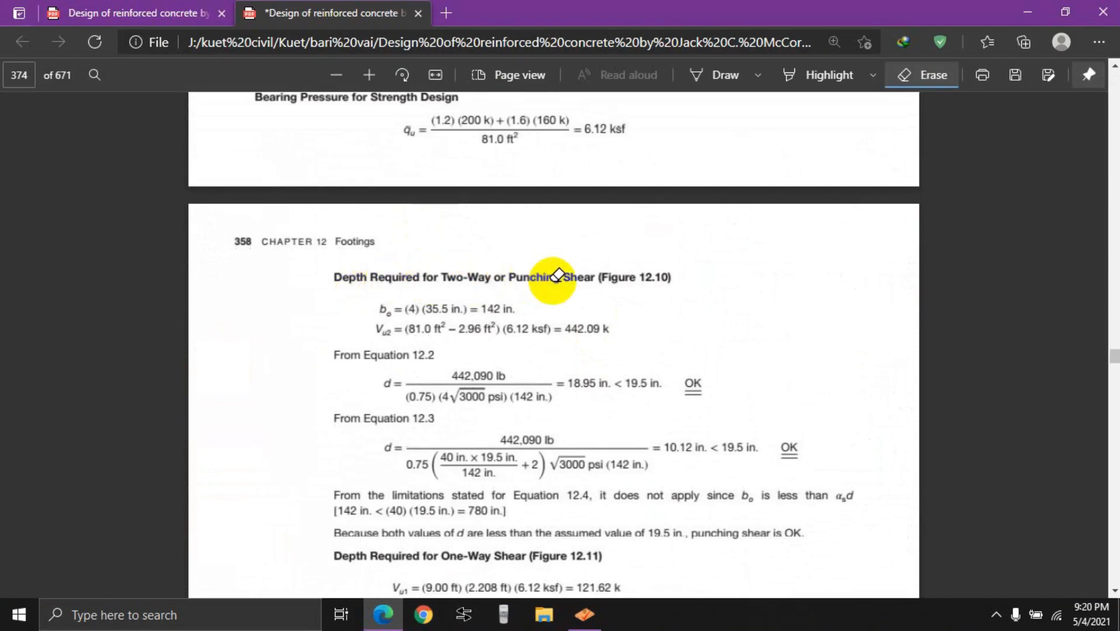
{"action": "scroll", "coordinate": [637, 313], "scroll_direction": "down", "scroll_amount": 3}
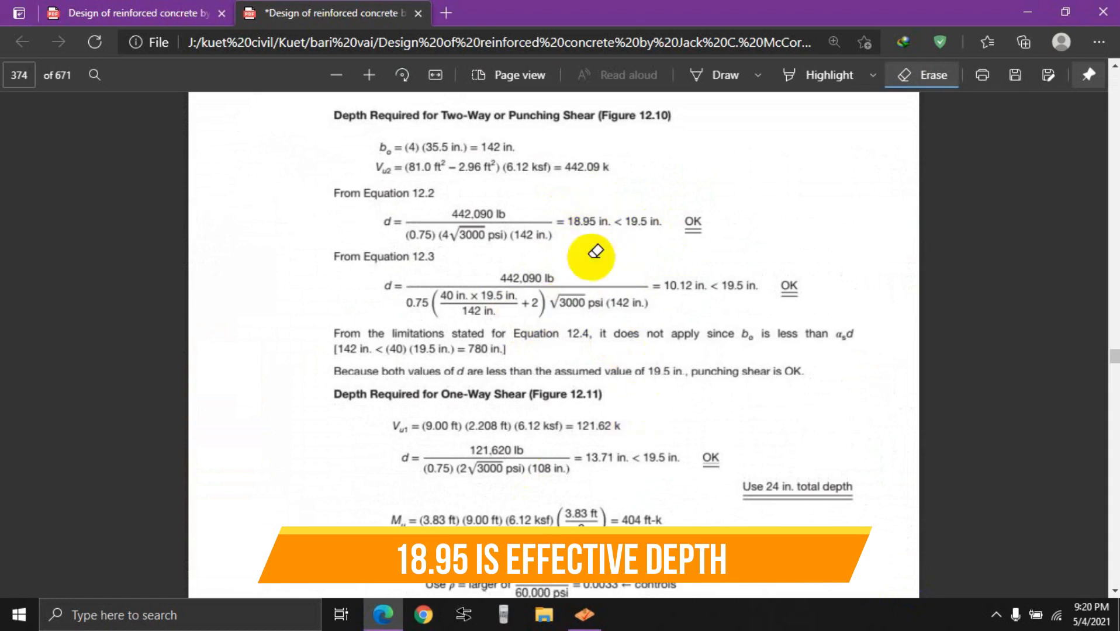
Step: Switch to ASDIP Foundation and set the footing thickness to 20 in to test the shear design
{"action": "left_click", "coordinate": [585, 614]}
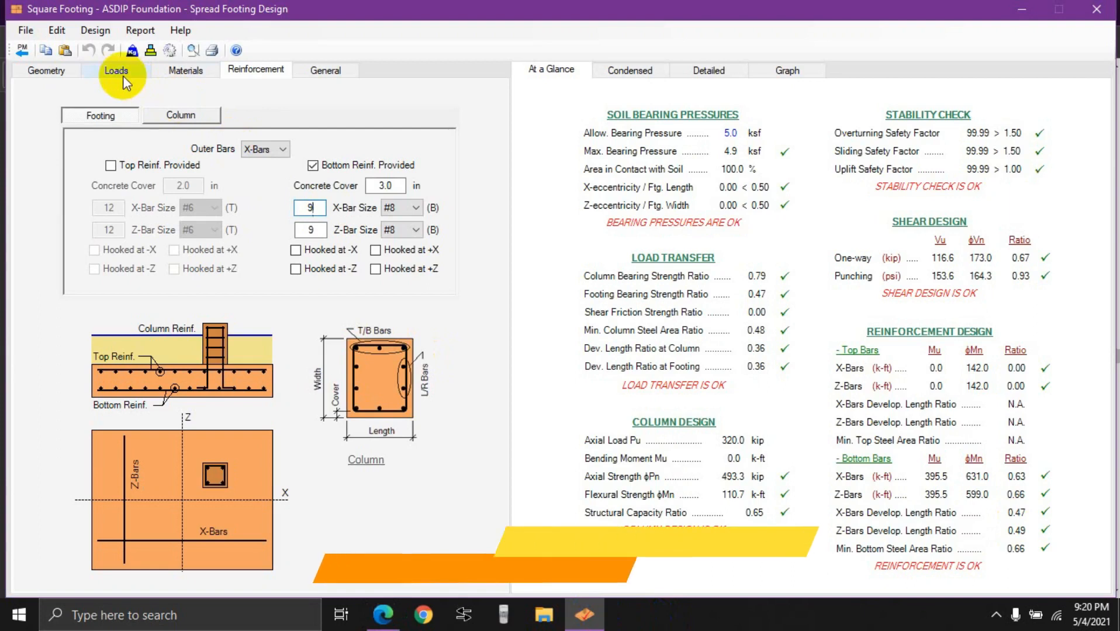
{"action": "left_click", "coordinate": [41, 71]}
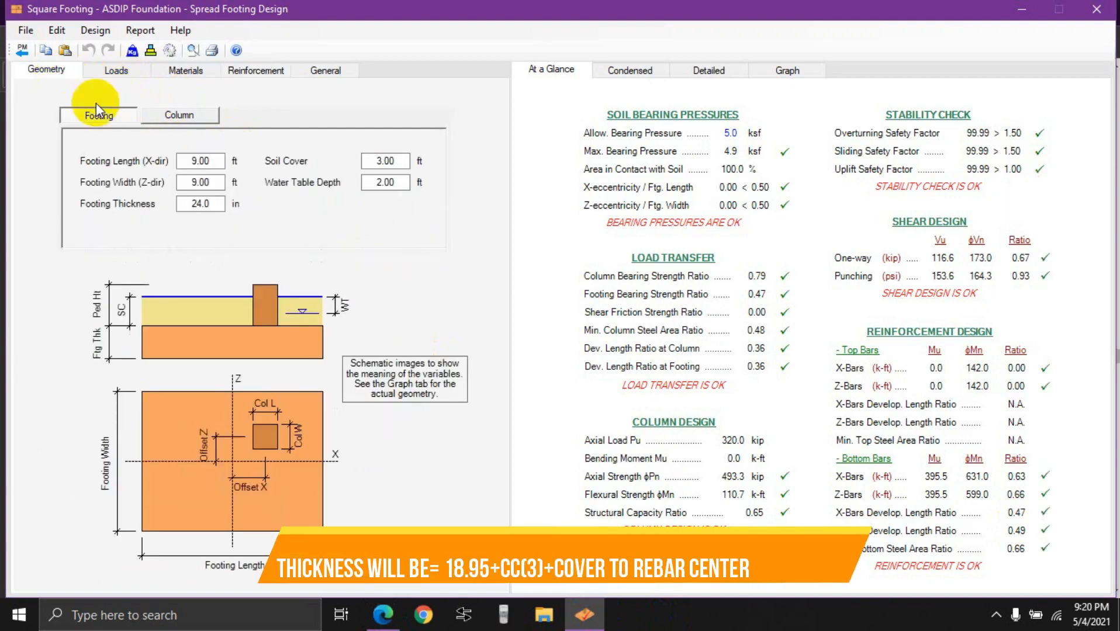
{"action": "left_click_drag", "start_coordinate": [213, 205], "coordinate": [149, 204]}
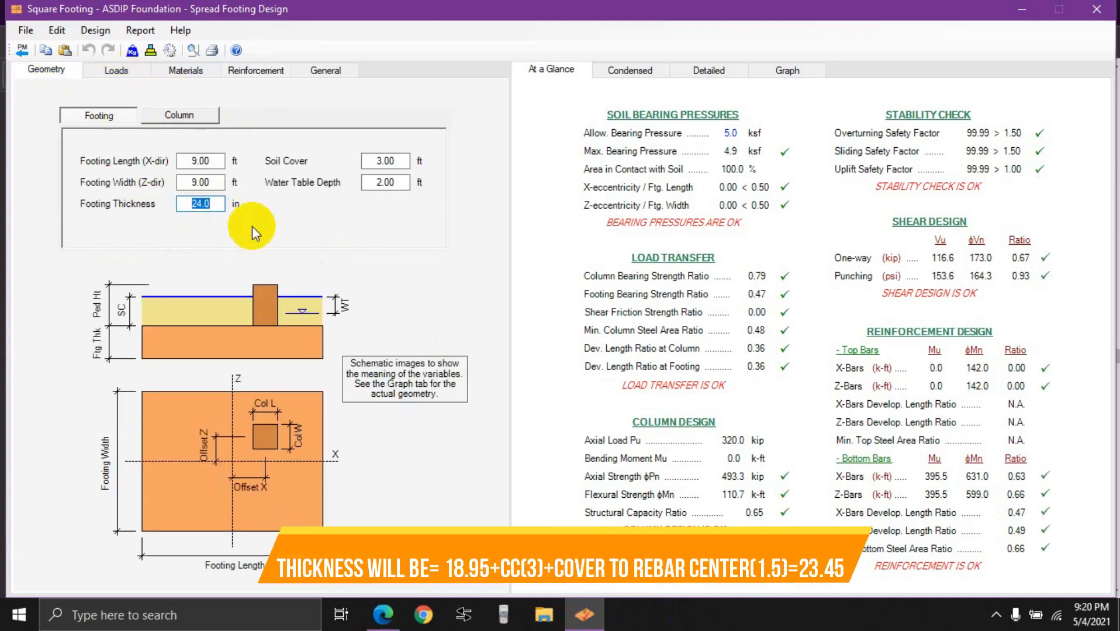
{"action": "left_click", "coordinate": [119, 71]}
{"action": "left_click", "coordinate": [66, 70]}
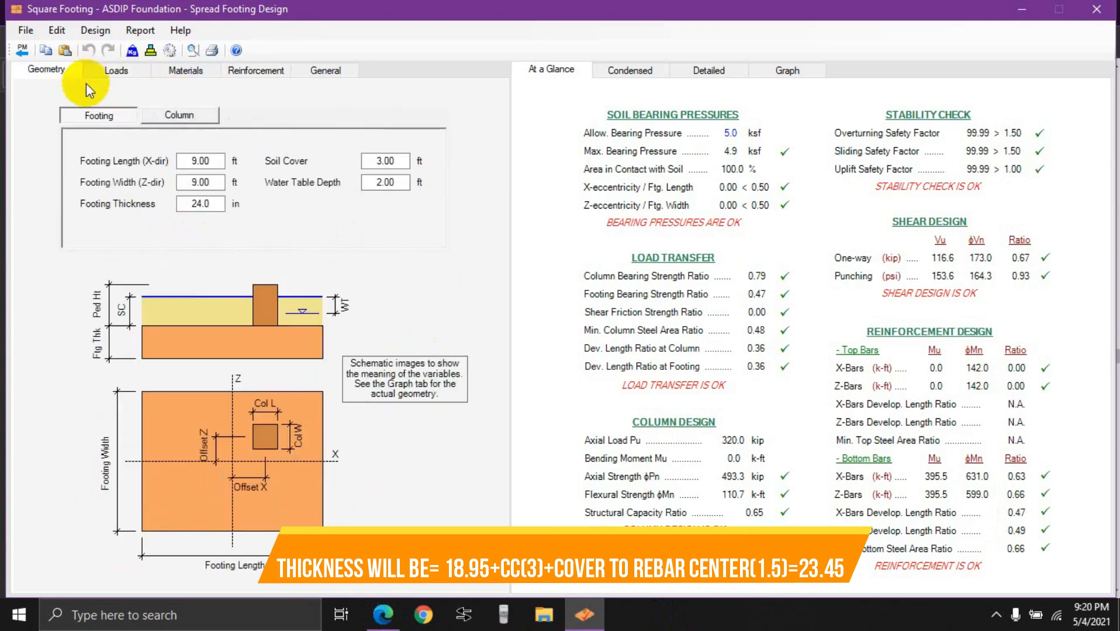
{"action": "left_click_drag", "start_coordinate": [220, 204], "coordinate": [159, 203]}
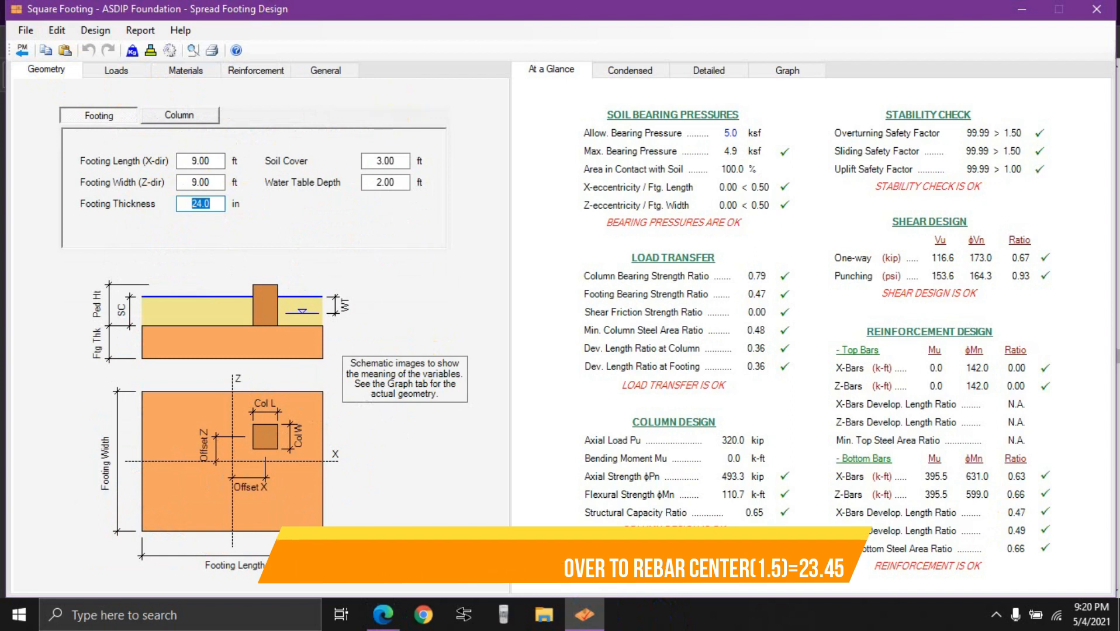
{"action": "type", "text": "2"}
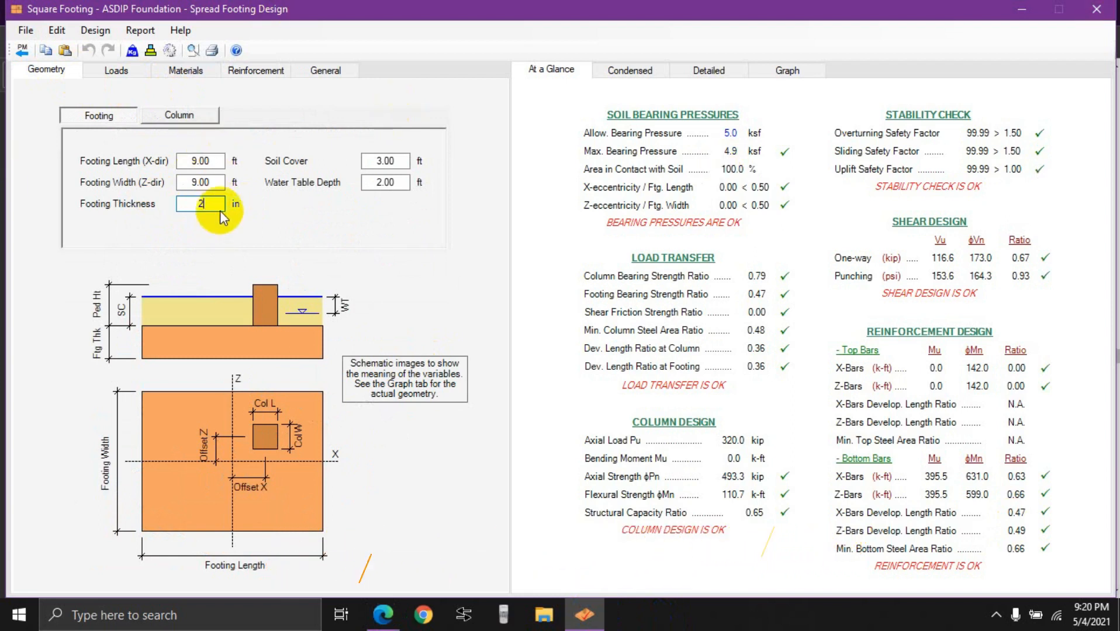
{"action": "type", "text": "0"}
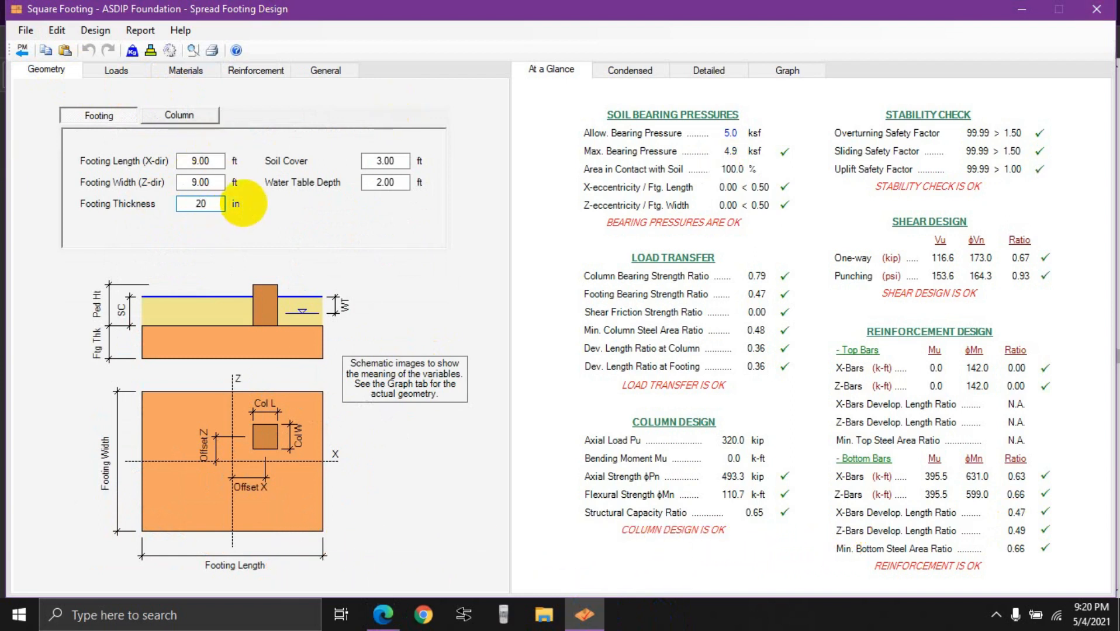
{"action": "left_click", "coordinate": [214, 181]}
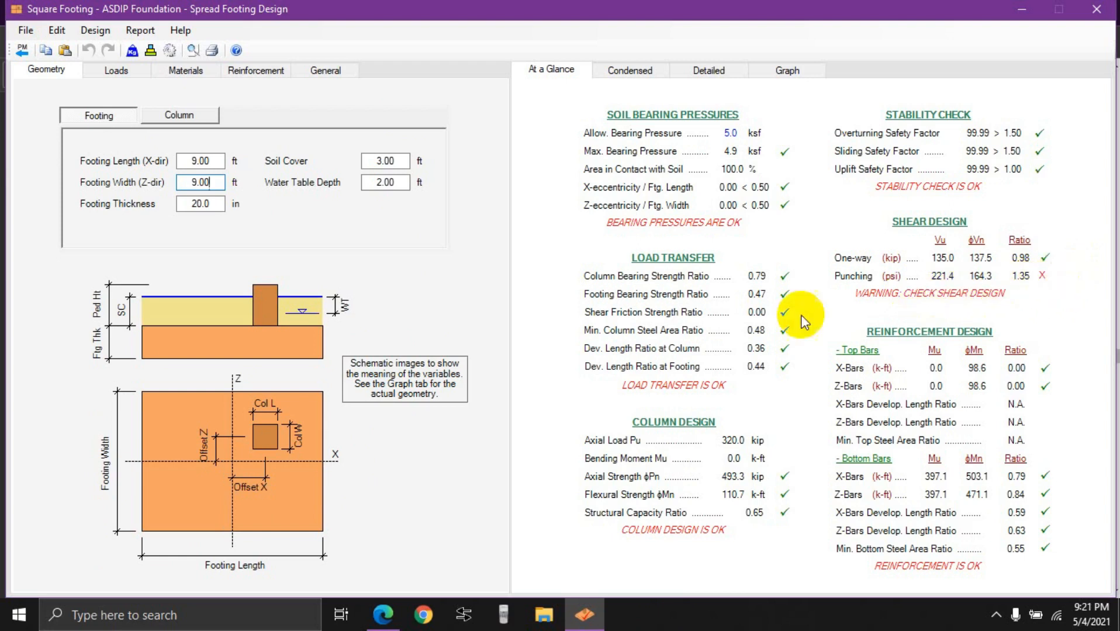
Step: Increase the footing thickness in successive trials to 21, 22 and 23 in, checking the punching shear ratio each time
{"action": "left_click", "coordinate": [212, 204]}
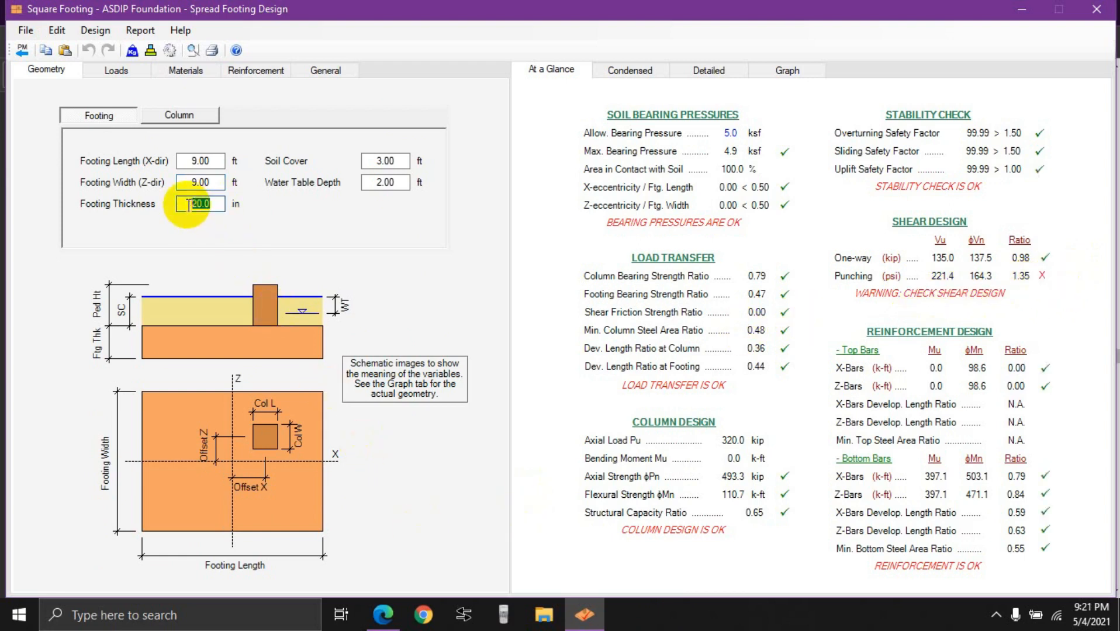
{"action": "type", "text": "2"}
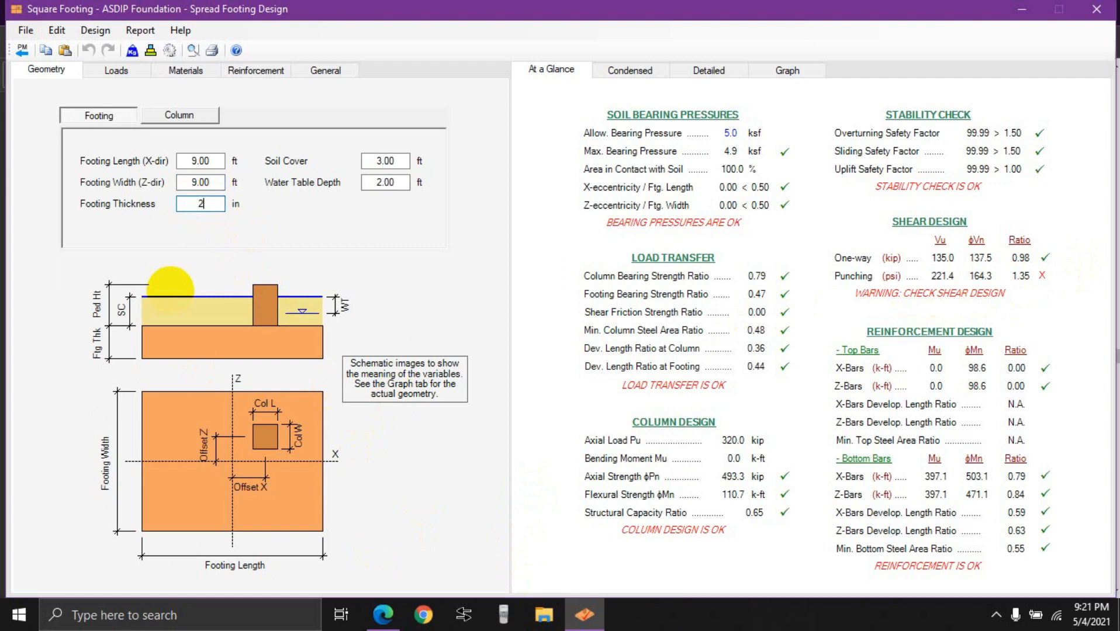
{"action": "type", "text": "1"}
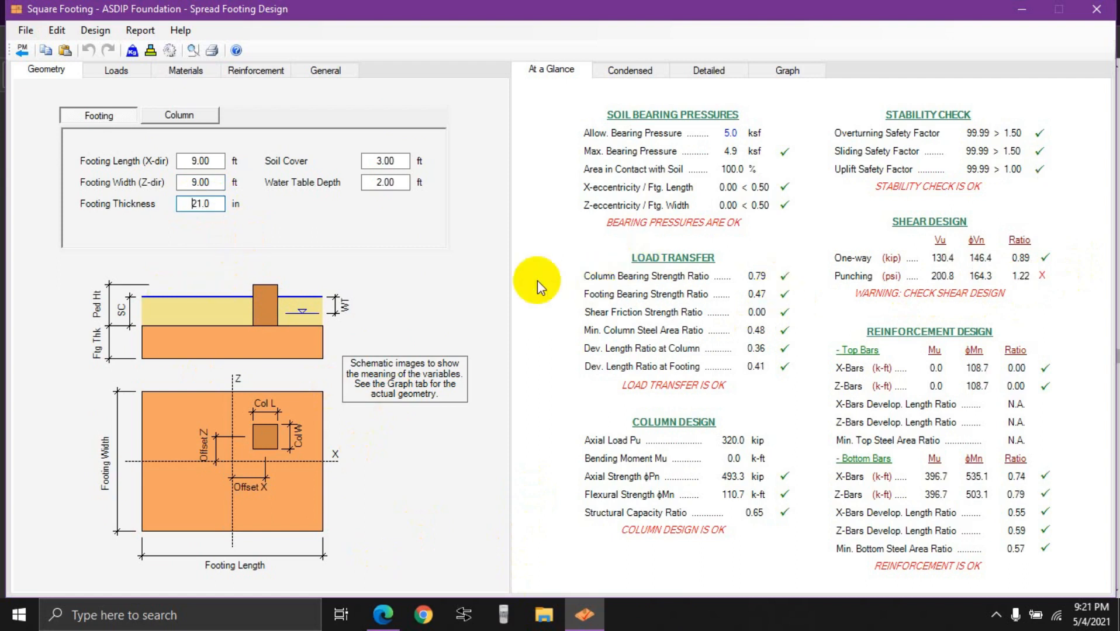
{"action": "left_click_drag", "start_coordinate": [211, 204], "coordinate": [145, 204]}
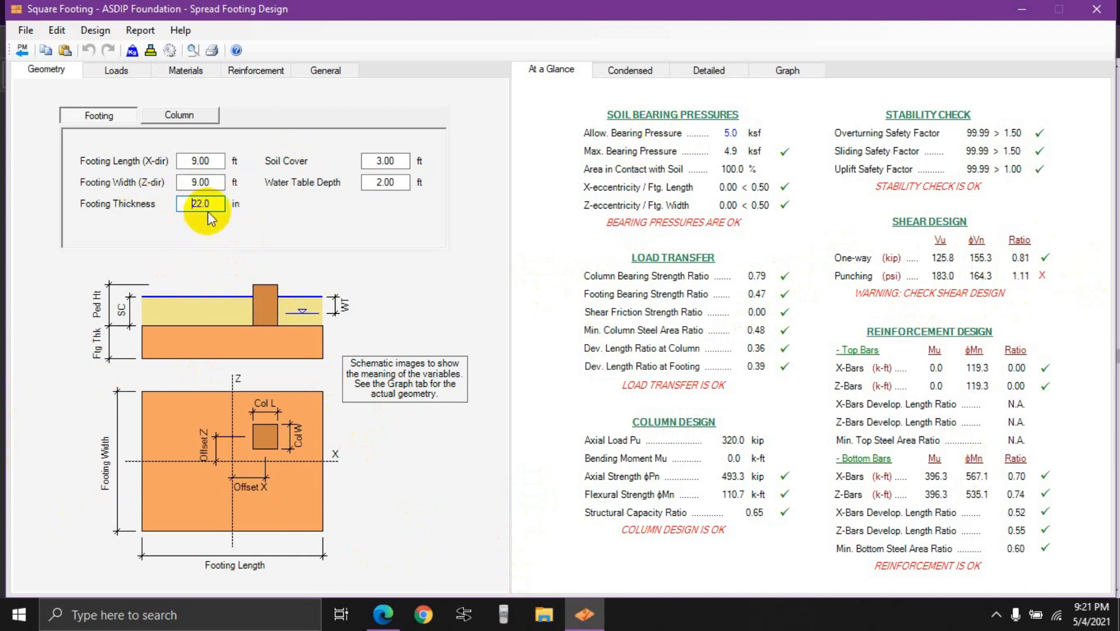
{"action": "left_click_drag", "start_coordinate": [209, 204], "coordinate": [166, 203]}
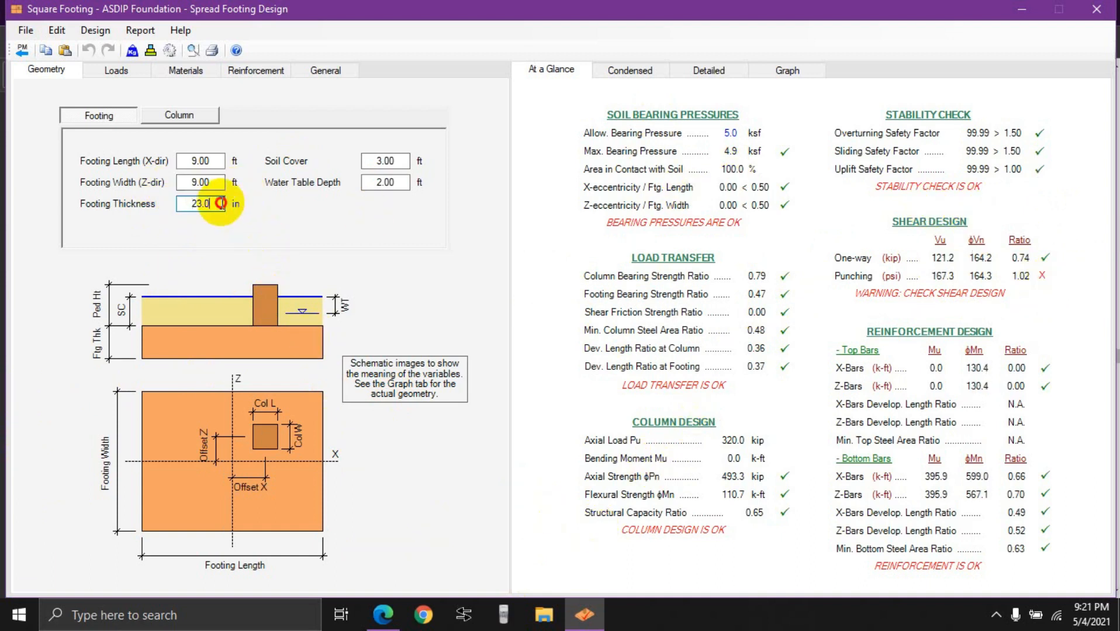
{"action": "left_click_drag", "start_coordinate": [220, 203], "coordinate": [178, 209]}
Step: Switch to the PDF and review the assumed footing depth and the two-way and one-way shear depth calculations of Example 12.2
{"action": "left_click", "coordinate": [383, 614]}
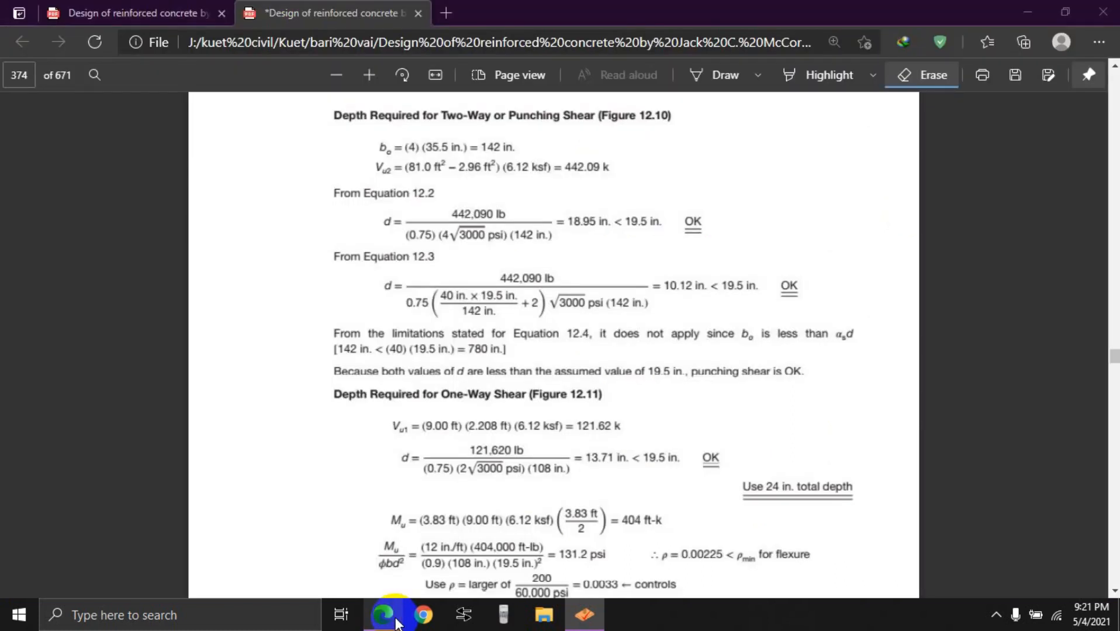
{"action": "scroll", "coordinate": [834, 319], "scroll_direction": "up", "scroll_amount": 7}
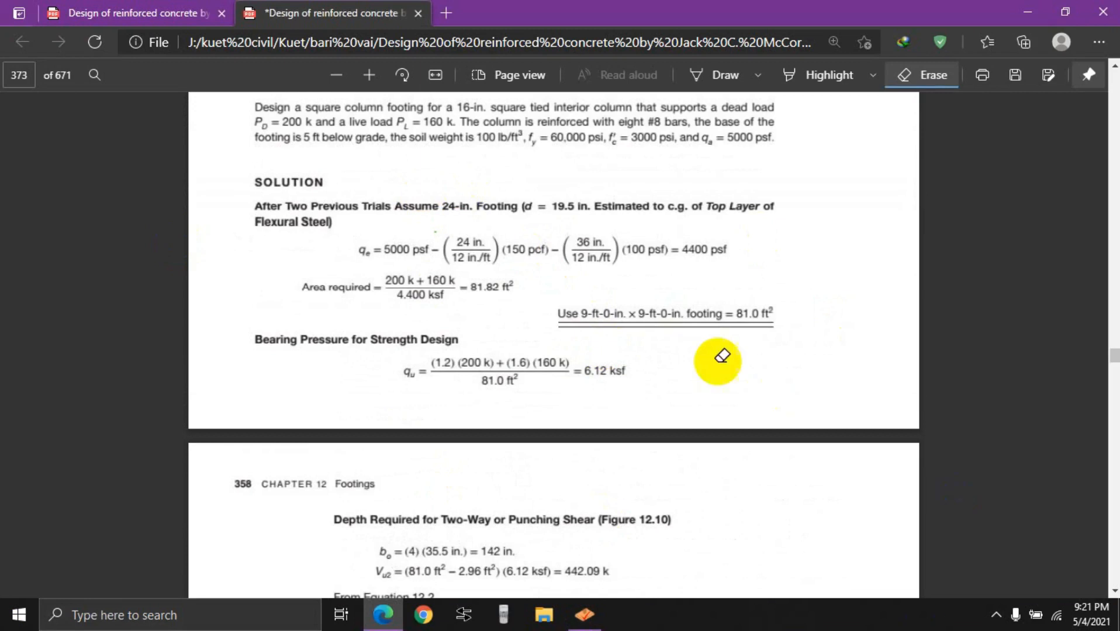
{"action": "scroll", "coordinate": [718, 358], "scroll_direction": "down", "scroll_amount": 7}
{"action": "scroll", "coordinate": [370, 254], "scroll_direction": "up", "scroll_amount": 3}
{"action": "scroll", "coordinate": [409, 269], "scroll_direction": "down", "scroll_amount": 3}
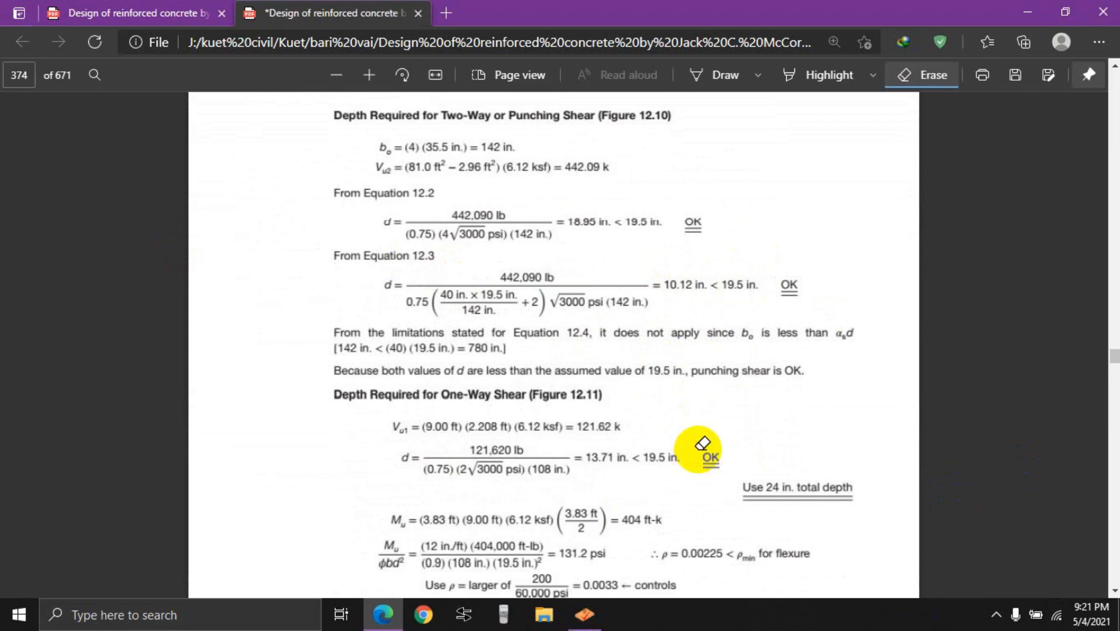
Step: Use the calculator to add 3 in to the 19.5 in effective depth from Example 12.2, and evaluate 1.5
{"action": "scroll", "coordinate": [706, 444], "scroll_direction": "down", "scroll_amount": 1}
{"action": "scroll", "coordinate": [717, 392], "scroll_direction": "up", "scroll_amount": 2}
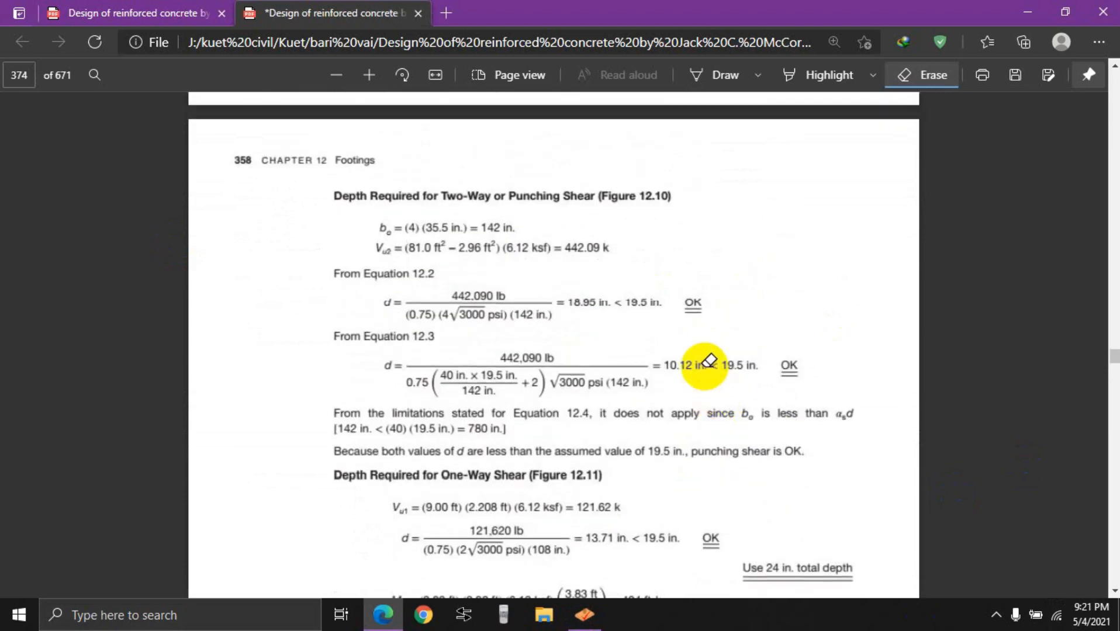
{"action": "scroll", "coordinate": [570, 408], "scroll_direction": "down", "scroll_amount": 9}
{"action": "scroll", "coordinate": [567, 412], "scroll_direction": "up", "scroll_amount": 10}
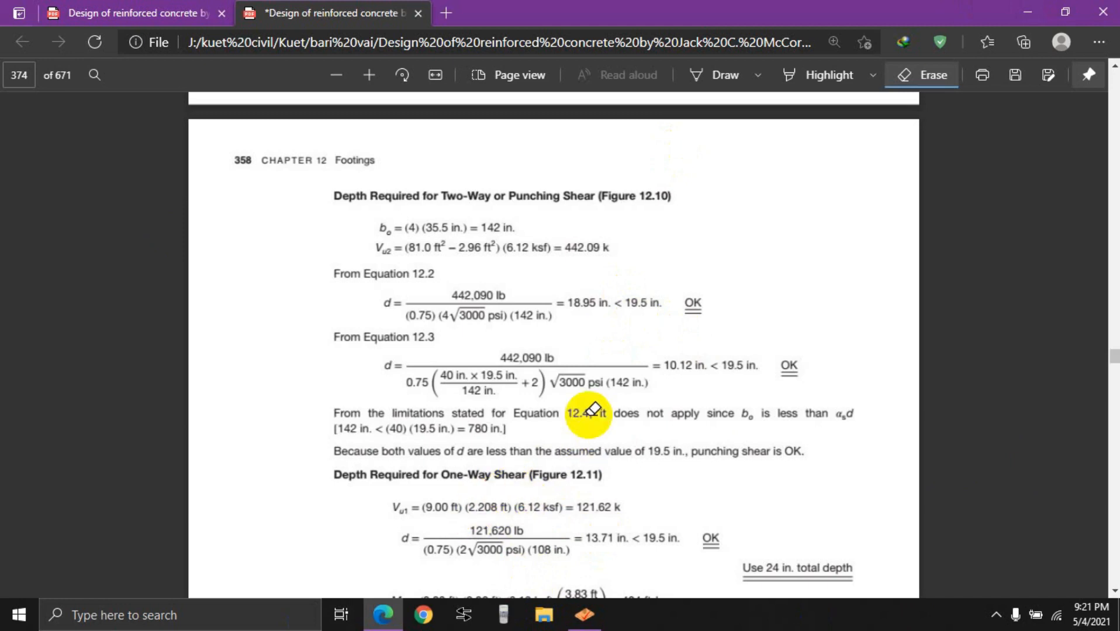
{"action": "left_click", "coordinate": [503, 615]}
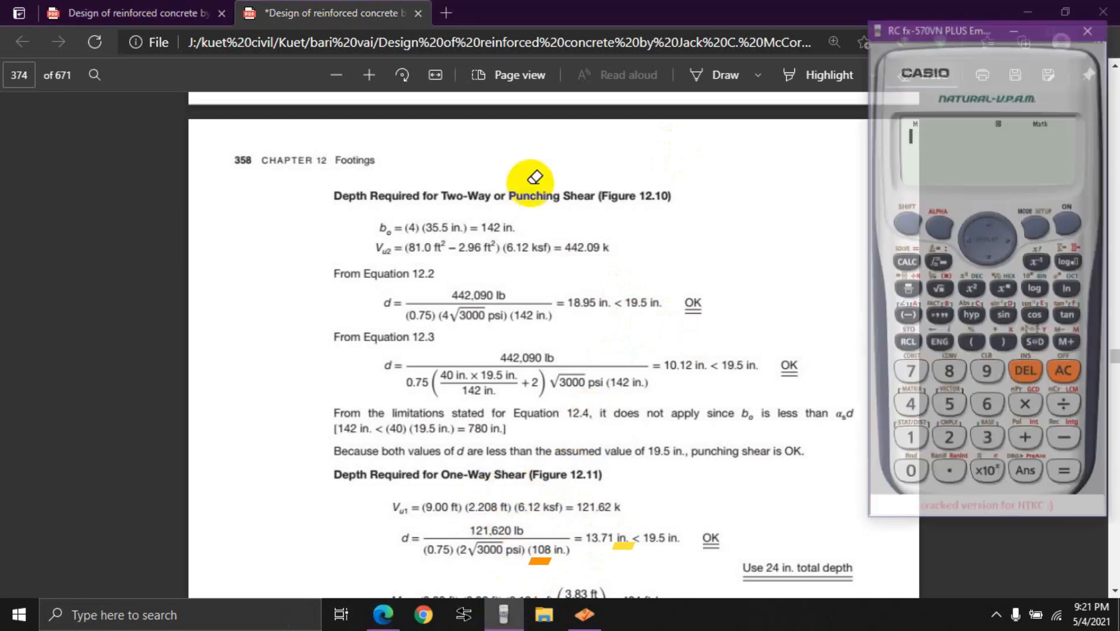
{"action": "left_click", "coordinate": [910, 440]}
{"action": "left_click", "coordinate": [988, 372]}
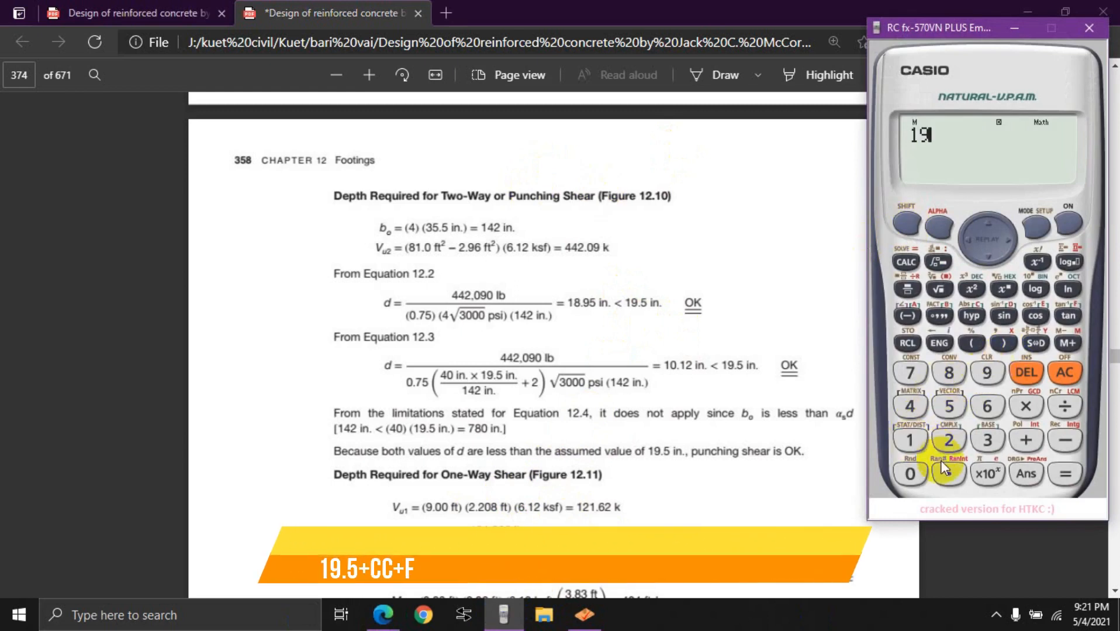
{"action": "left_click", "coordinate": [950, 474]}
{"action": "left_click", "coordinate": [949, 406]}
{"action": "left_click", "coordinate": [1025, 439]}
{"action": "left_click", "coordinate": [987, 440]}
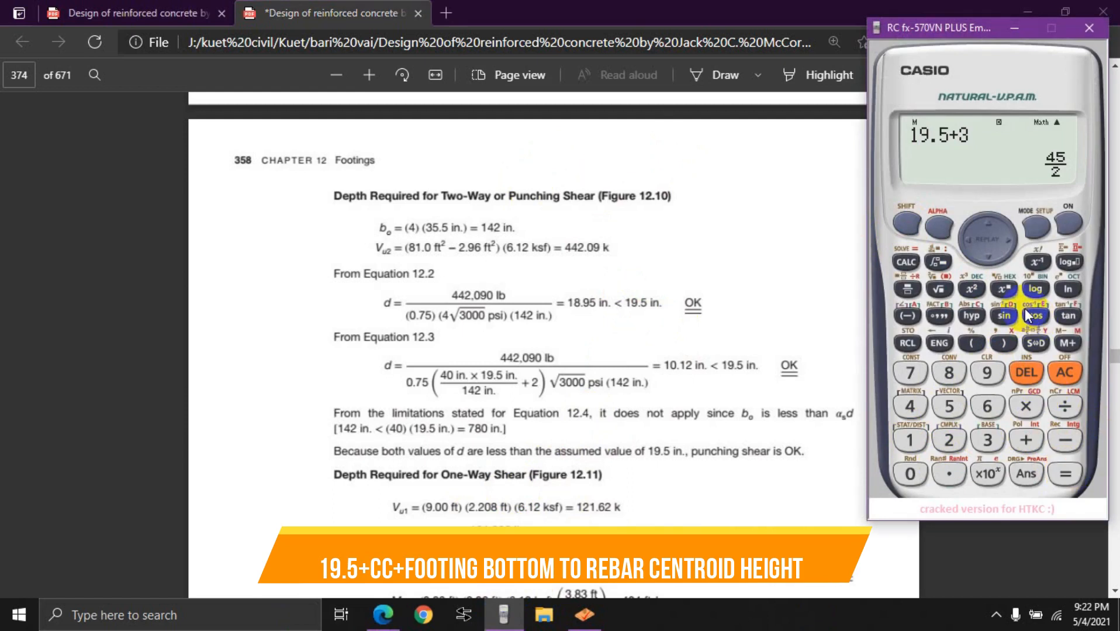
{"action": "left_click", "coordinate": [912, 441]}
{"action": "left_click", "coordinate": [949, 406]}
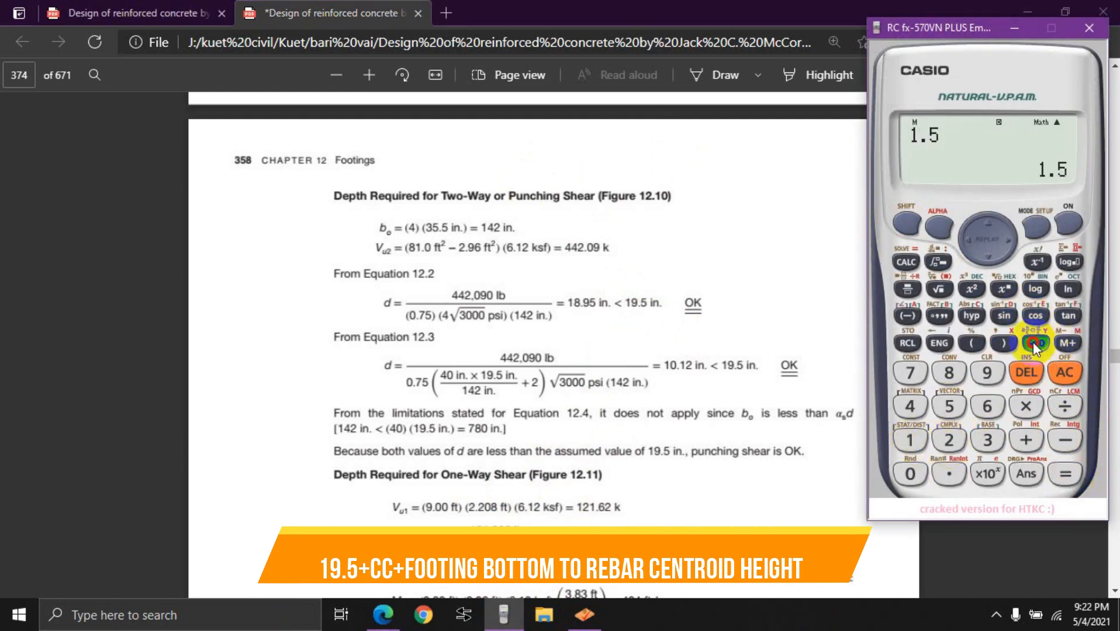
Step: Close the calculator, switch to ASDIP Foundation and set the footing thickness to 24 in
{"action": "left_click", "coordinate": [1080, 31]}
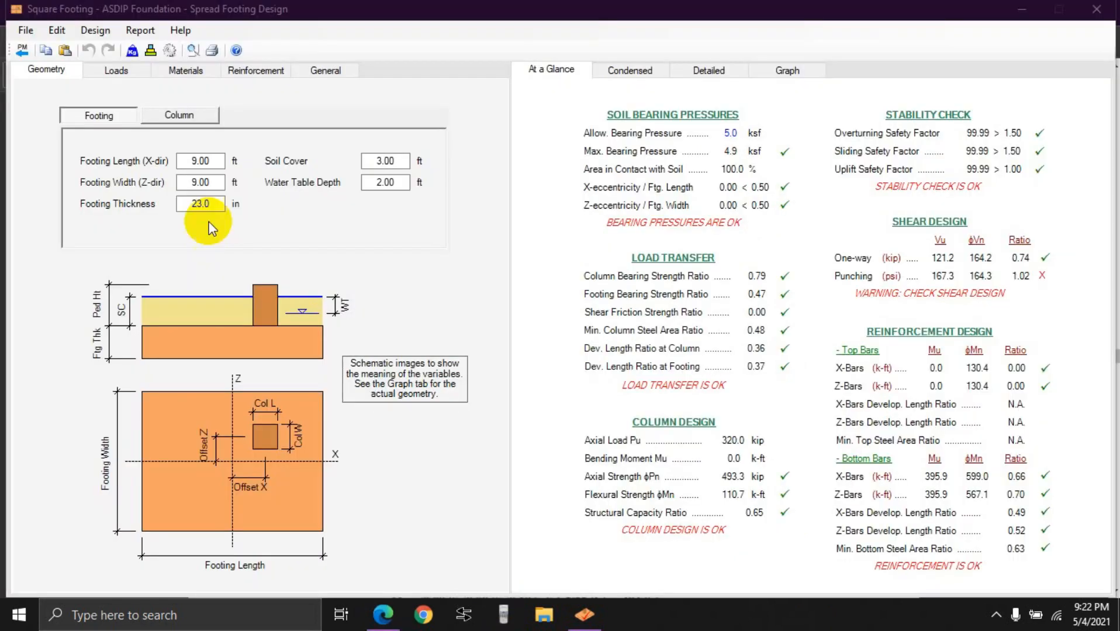
{"action": "left_click_drag", "start_coordinate": [208, 205], "coordinate": [185, 204]}
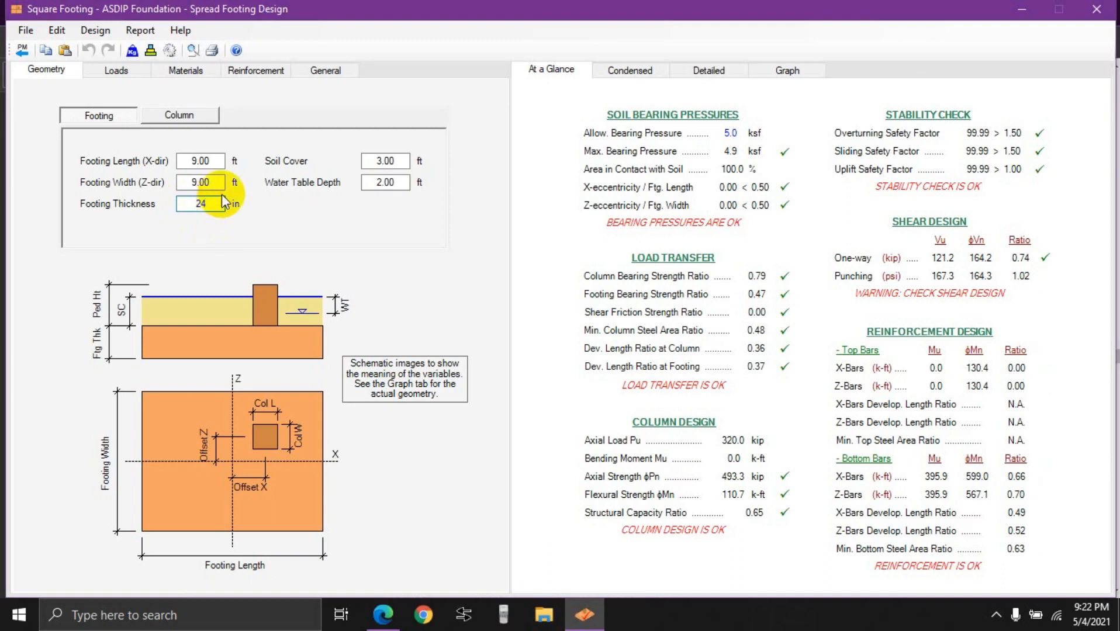
{"action": "key", "text": "Return"}
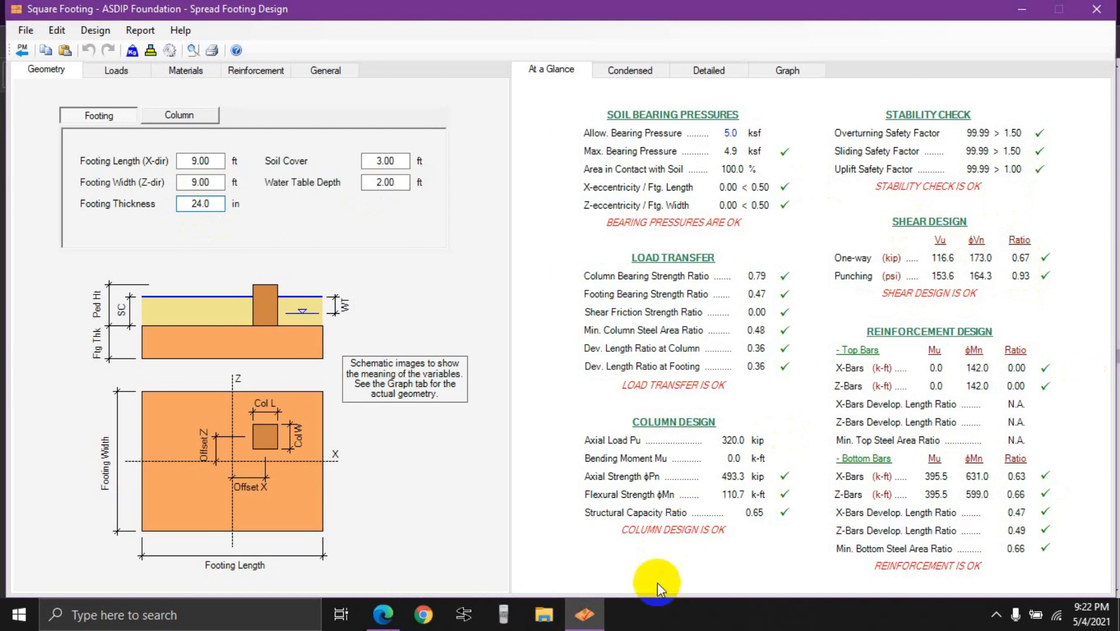
Step: Switch to the PDF and review the Example 12.2 footing size, bearing pressure, shear depth and flexural reinforcement calculations
{"action": "left_click", "coordinate": [382, 613]}
{"action": "scroll", "coordinate": [447, 421], "scroll_direction": "up", "scroll_amount": 3}
{"action": "scroll", "coordinate": [683, 382], "scroll_direction": "up", "scroll_amount": 5}
{"action": "scroll", "coordinate": [493, 310], "scroll_direction": "down", "scroll_amount": 5}
{"action": "scroll", "coordinate": [453, 235], "scroll_direction": "up", "scroll_amount": 3}
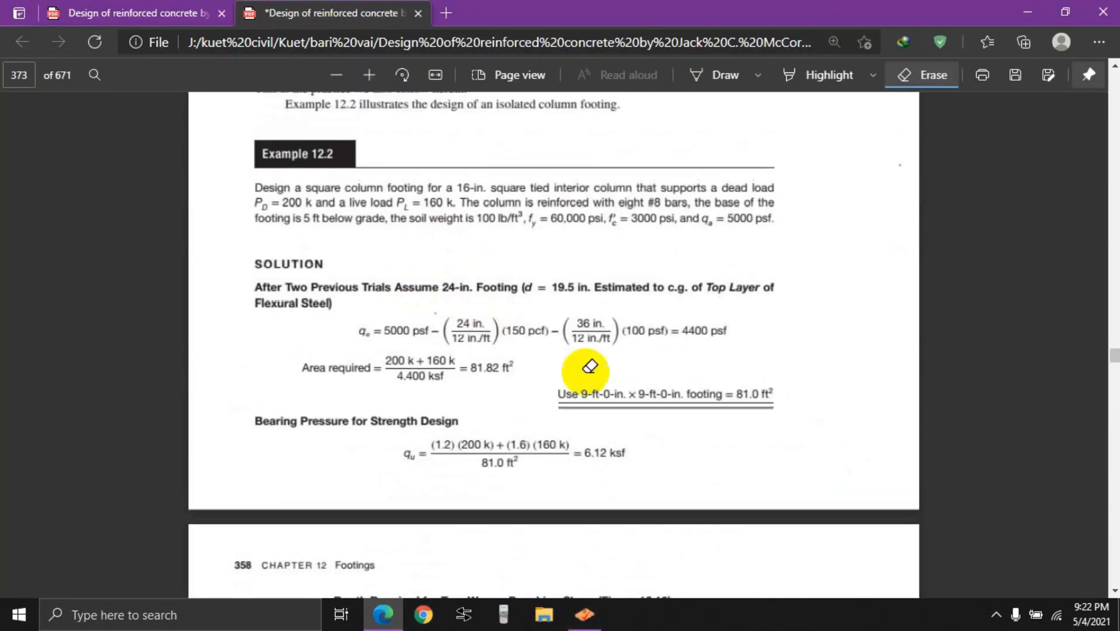
{"action": "scroll", "coordinate": [643, 351], "scroll_direction": "down", "scroll_amount": 5}
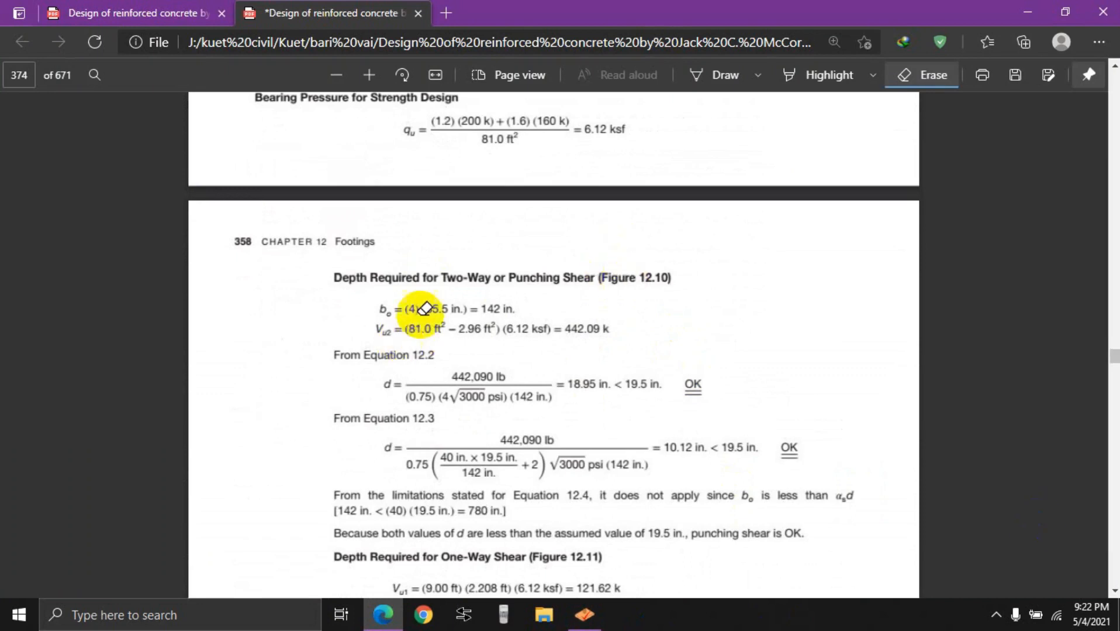
{"action": "scroll", "coordinate": [645, 386], "scroll_direction": "up", "scroll_amount": 3}
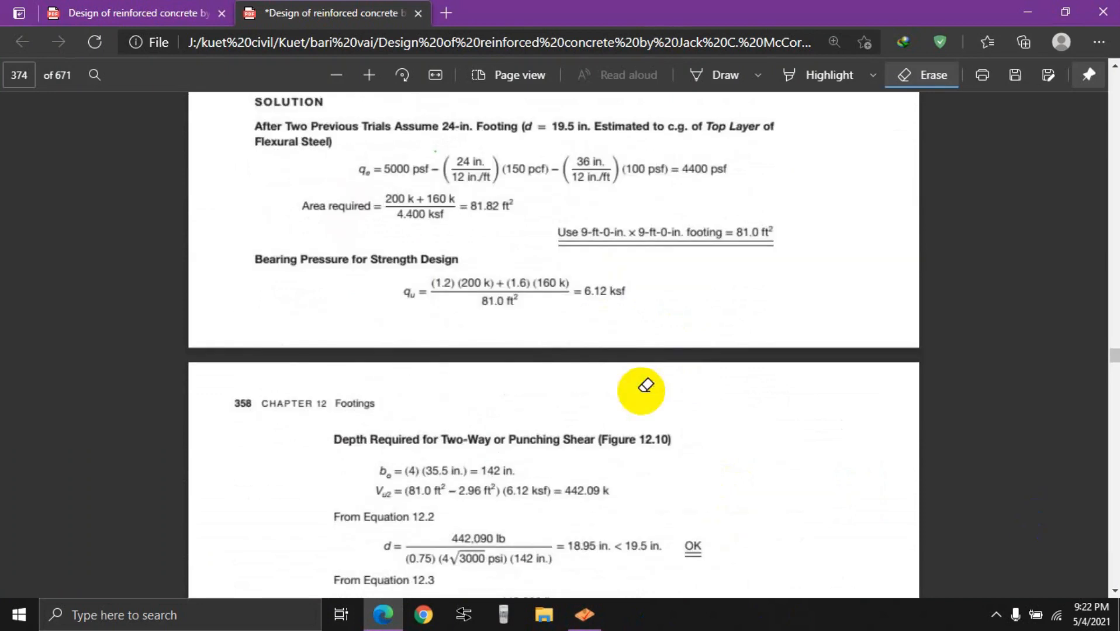
{"action": "scroll", "coordinate": [623, 384], "scroll_direction": "up", "scroll_amount": 1}
{"action": "scroll", "coordinate": [532, 317], "scroll_direction": "down", "scroll_amount": 7}
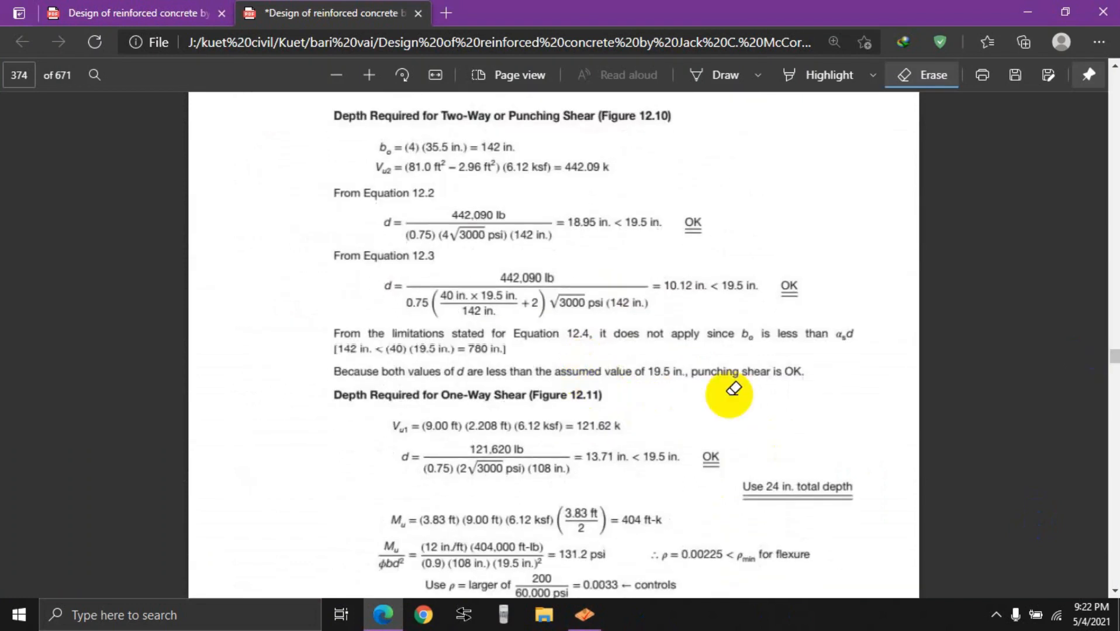
{"action": "scroll", "coordinate": [690, 361], "scroll_direction": "down", "scroll_amount": 1}
{"action": "scroll", "coordinate": [705, 361], "scroll_direction": "down", "scroll_amount": 3}
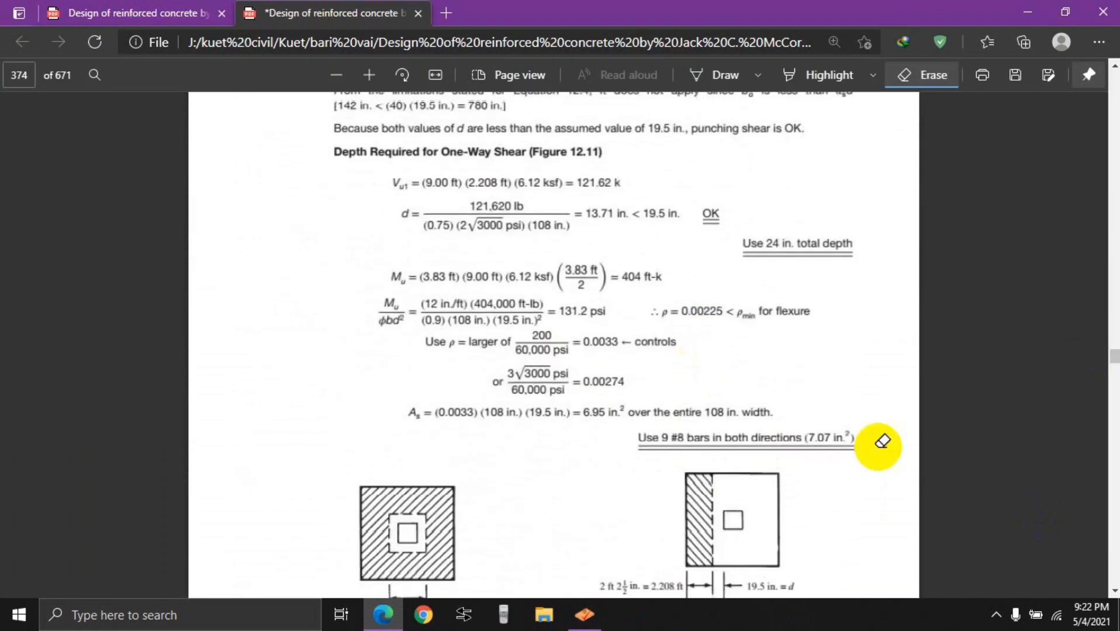
{"action": "scroll", "coordinate": [683, 351], "scroll_direction": "up", "scroll_amount": 6}
{"action": "scroll", "coordinate": [678, 345], "scroll_direction": "up", "scroll_amount": 1}
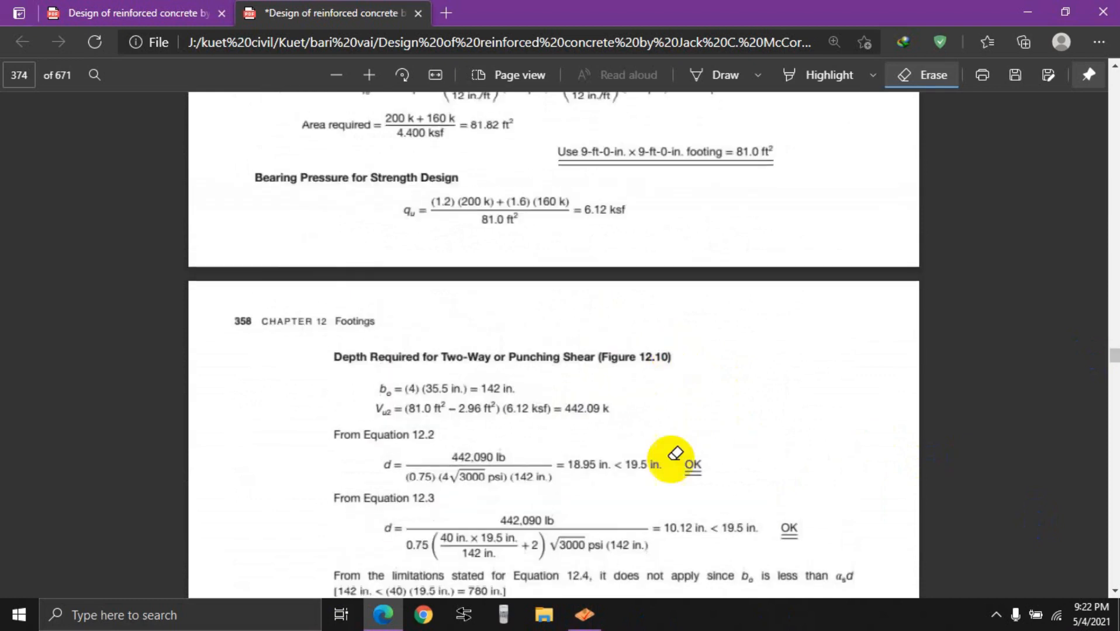
{"action": "scroll", "coordinate": [675, 399], "scroll_direction": "up", "scroll_amount": 2}
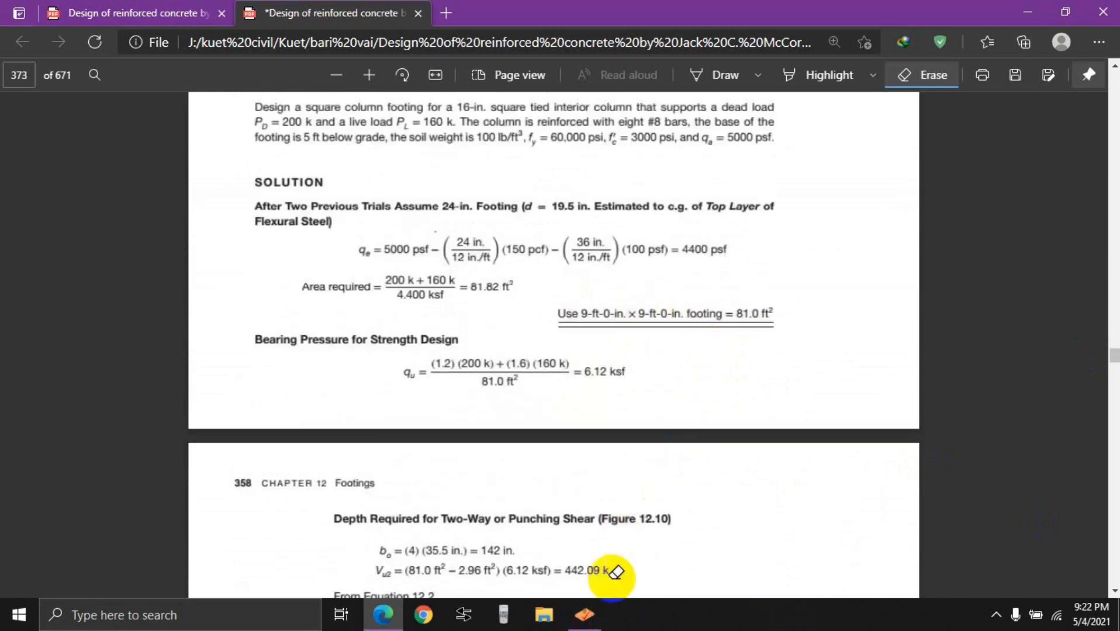
Step: Compare the footing size with the PDF and, in ASDIP Foundation, try a footing length and width of 8 ft
{"action": "left_click", "coordinate": [585, 615]}
{"action": "left_click", "coordinate": [200, 182]}
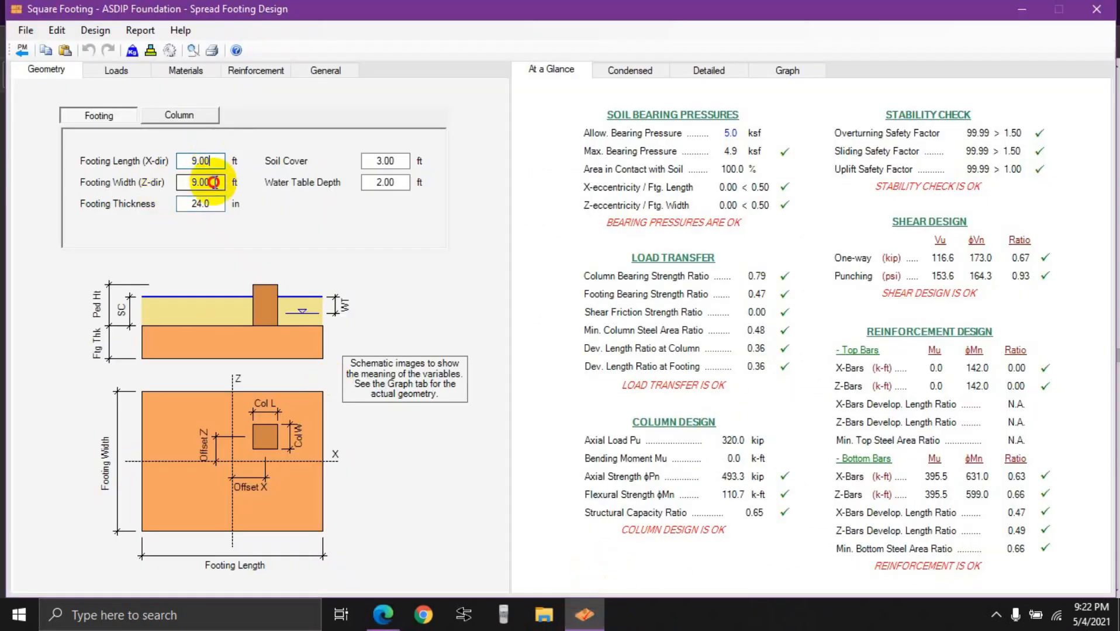
{"action": "key", "text": "alt+Tab"}
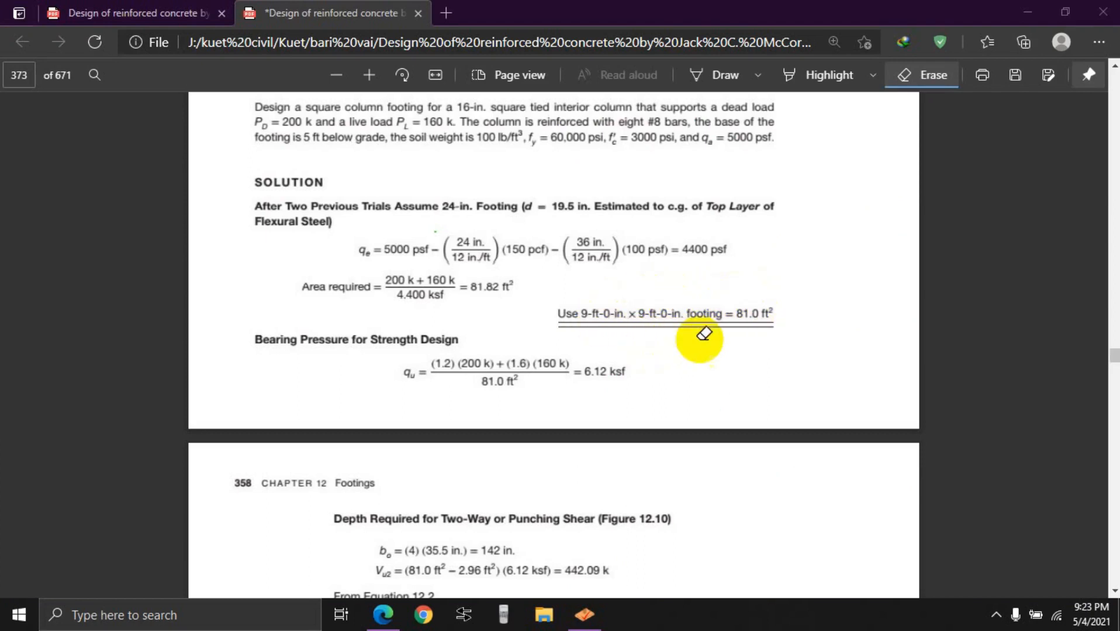
{"action": "left_click", "coordinate": [586, 613]}
{"action": "type", "text": "8"}
{"action": "key", "text": "Tab"}
{"action": "type", "text": "8"}
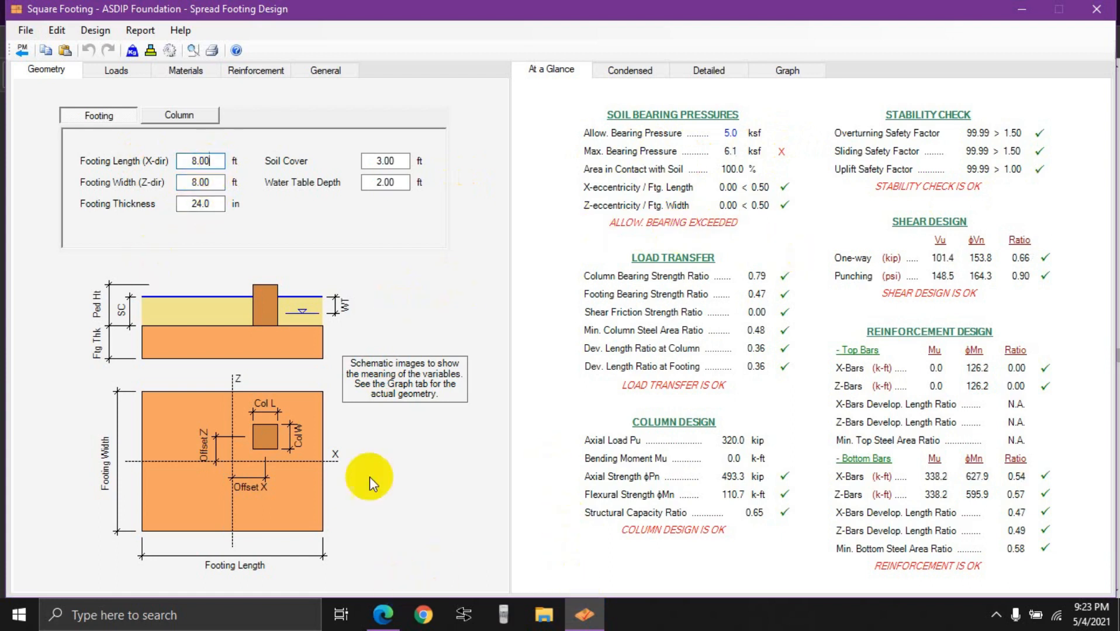
Step: Set the footing length and width back to 9 ft in ASDIP Foundation
{"action": "left_click", "coordinate": [388, 612]}
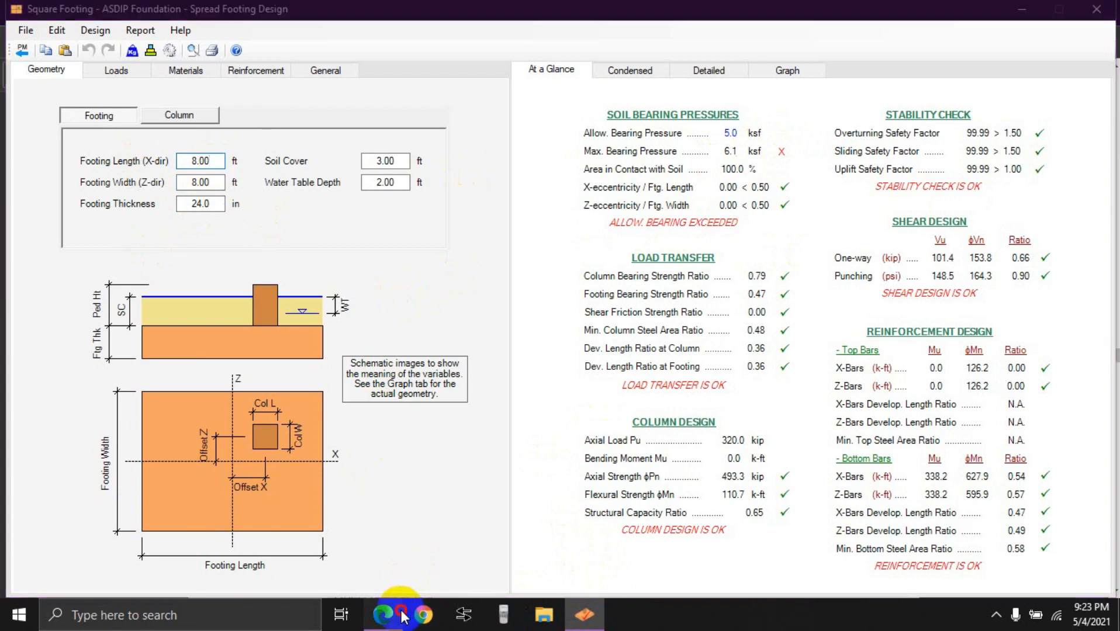
{"action": "left_click", "coordinate": [1017, 4]}
{"action": "left_click_drag", "start_coordinate": [224, 162], "coordinate": [155, 178]}
{"action": "type", "text": "9"}
{"action": "type", "text": "9"}
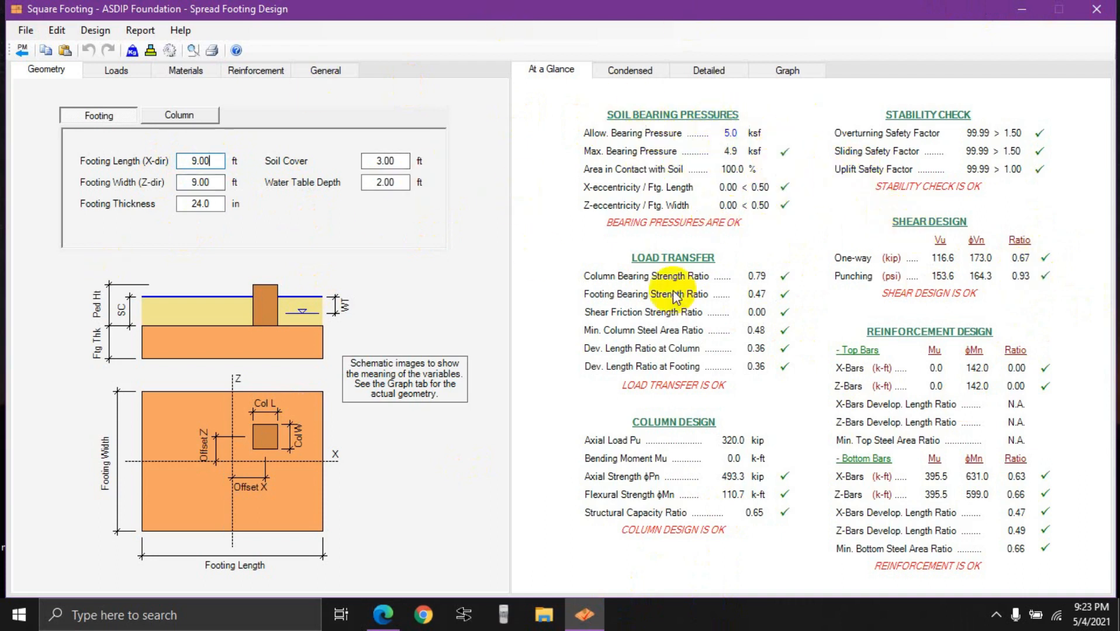
Step: Switch to the PDF and examine Example 12.2 from the shear depth and reinforcement through development length, returning to the problem statement
{"action": "left_click", "coordinate": [381, 611]}
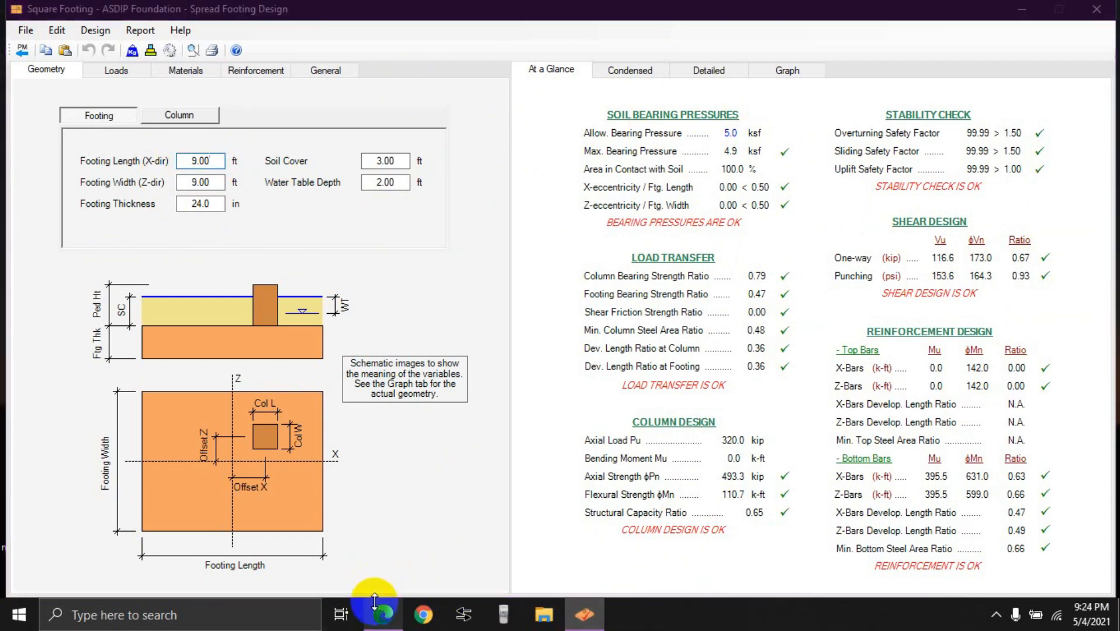
{"action": "scroll", "coordinate": [445, 350], "scroll_direction": "down", "scroll_amount": 7}
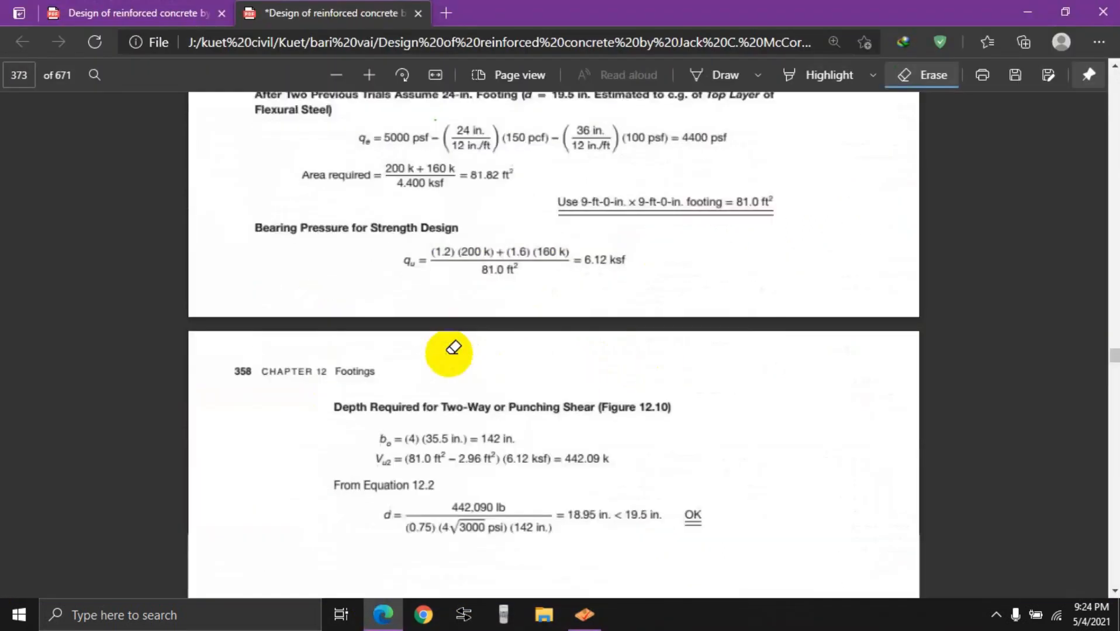
{"action": "scroll", "coordinate": [515, 384], "scroll_direction": "down", "scroll_amount": 3}
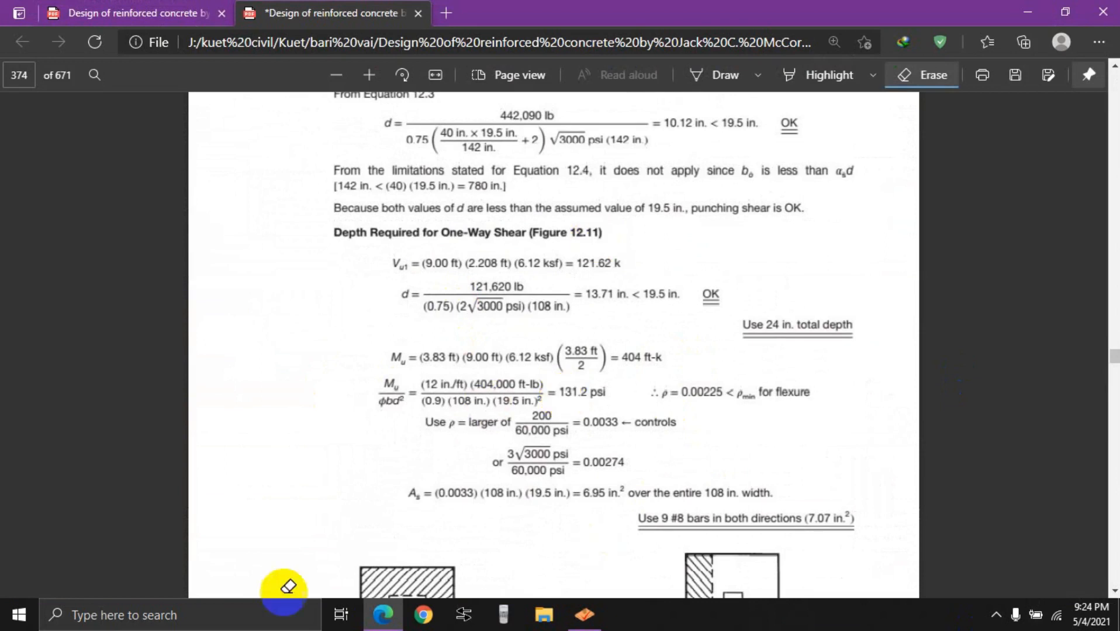
{"action": "scroll", "coordinate": [544, 391], "scroll_direction": "down", "scroll_amount": 6}
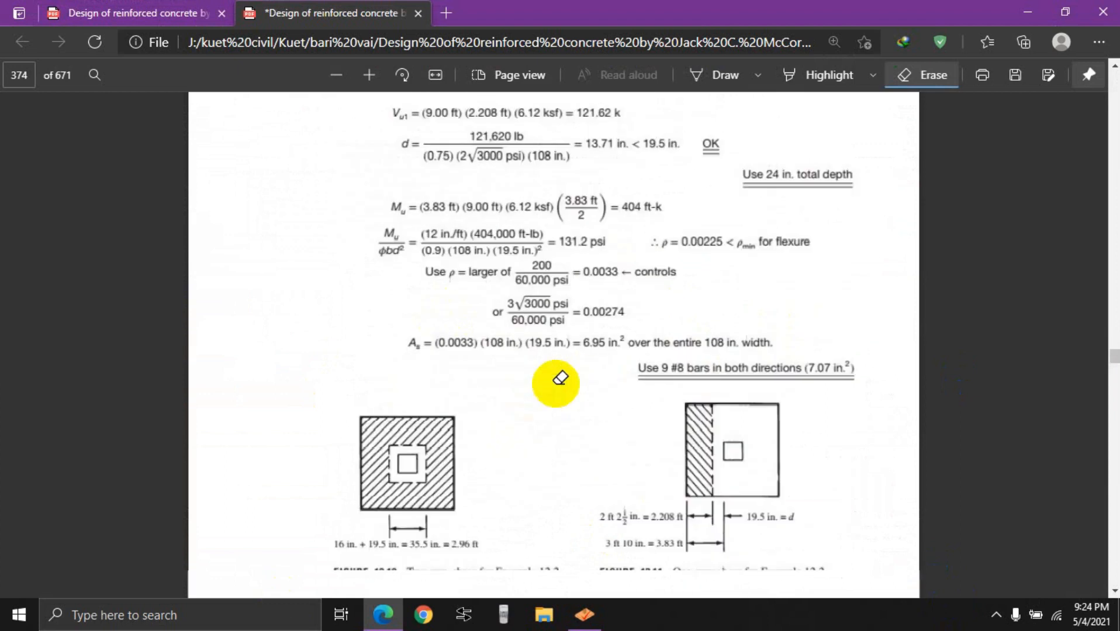
{"action": "scroll", "coordinate": [560, 378], "scroll_direction": "down", "scroll_amount": 7}
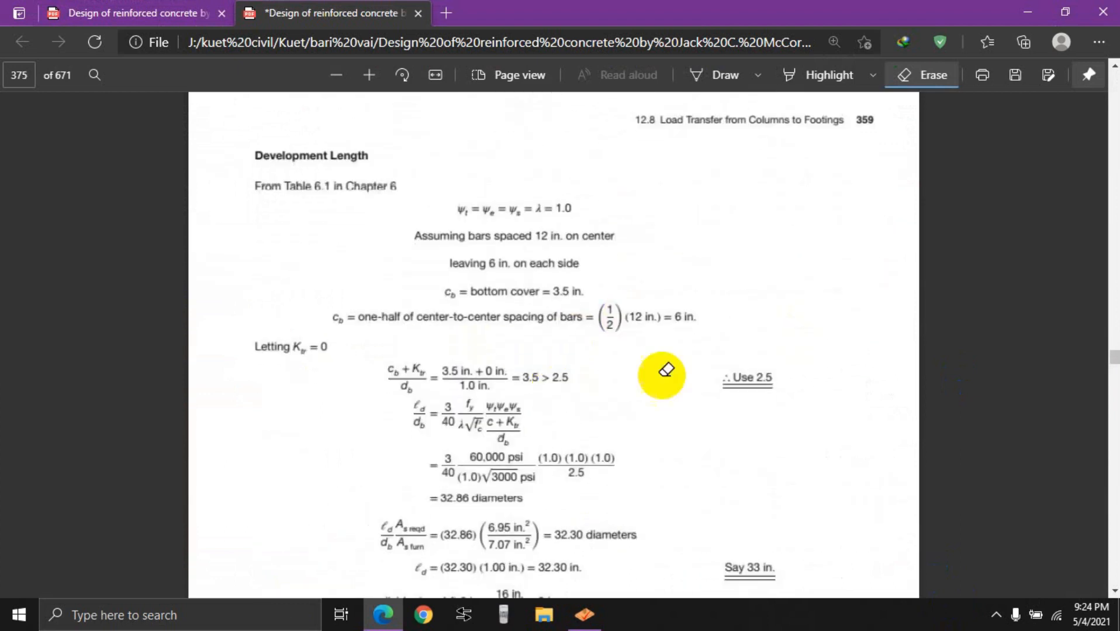
{"action": "scroll", "coordinate": [678, 385], "scroll_direction": "up", "scroll_amount": 6}
{"action": "scroll", "coordinate": [632, 372], "scroll_direction": "up", "scroll_amount": 6}
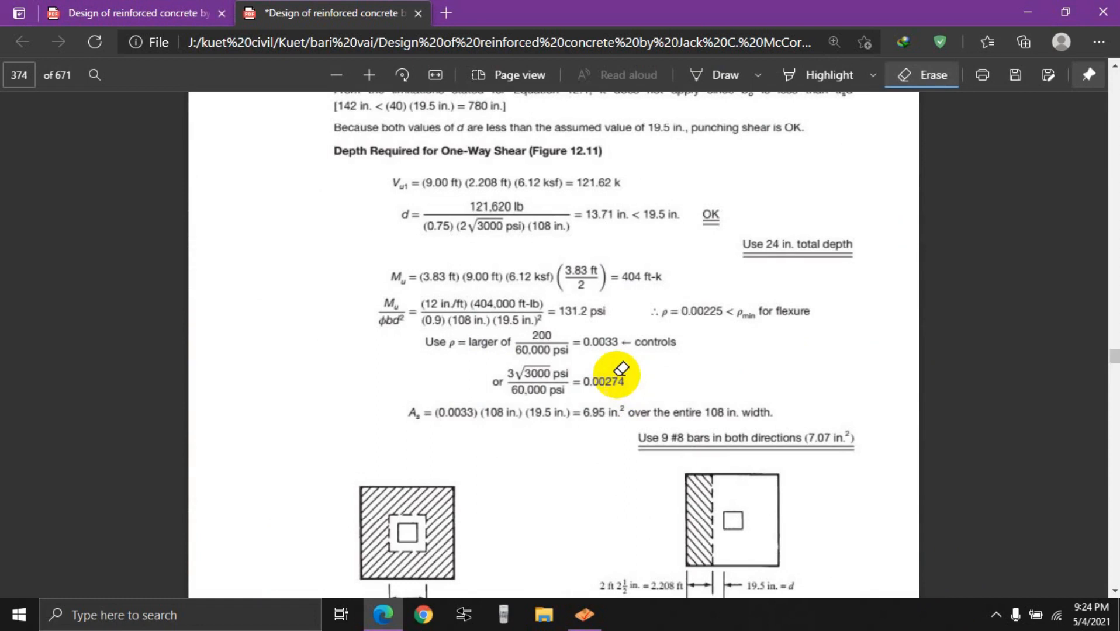
{"action": "scroll", "coordinate": [682, 387], "scroll_direction": "up", "scroll_amount": 9}
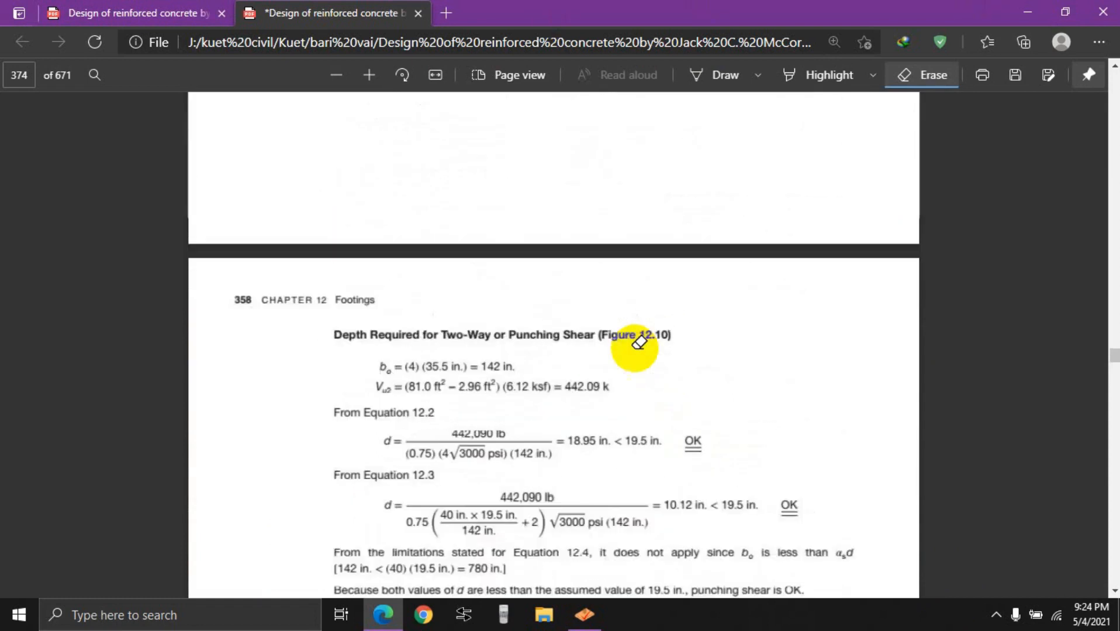
{"action": "scroll", "coordinate": [639, 343], "scroll_direction": "up", "scroll_amount": 5}
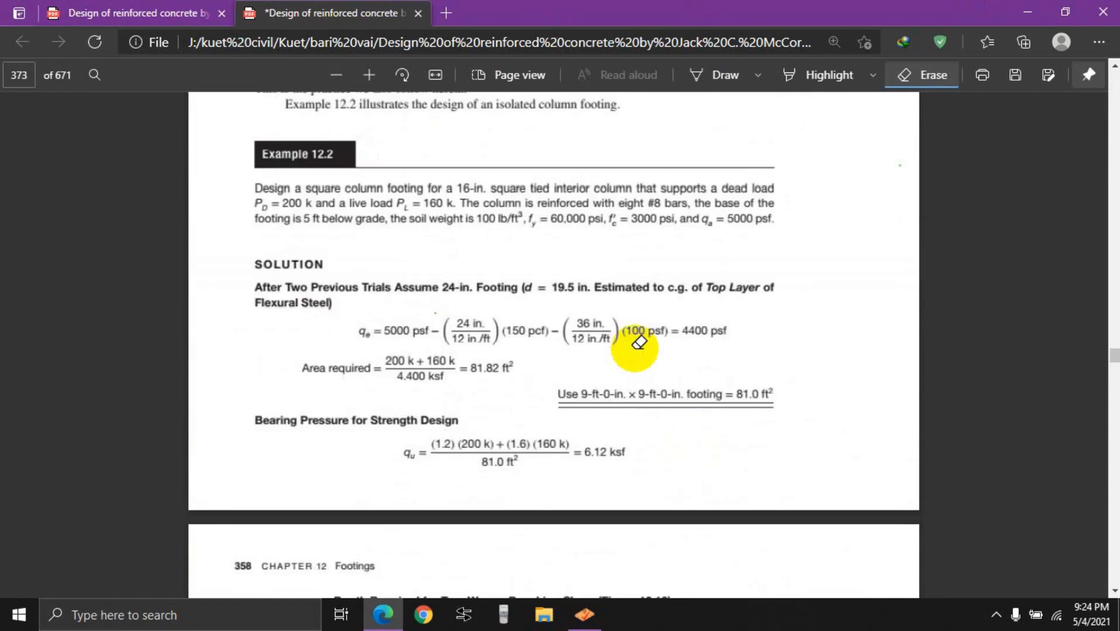
{"action": "left_click", "coordinate": [367, 76]}
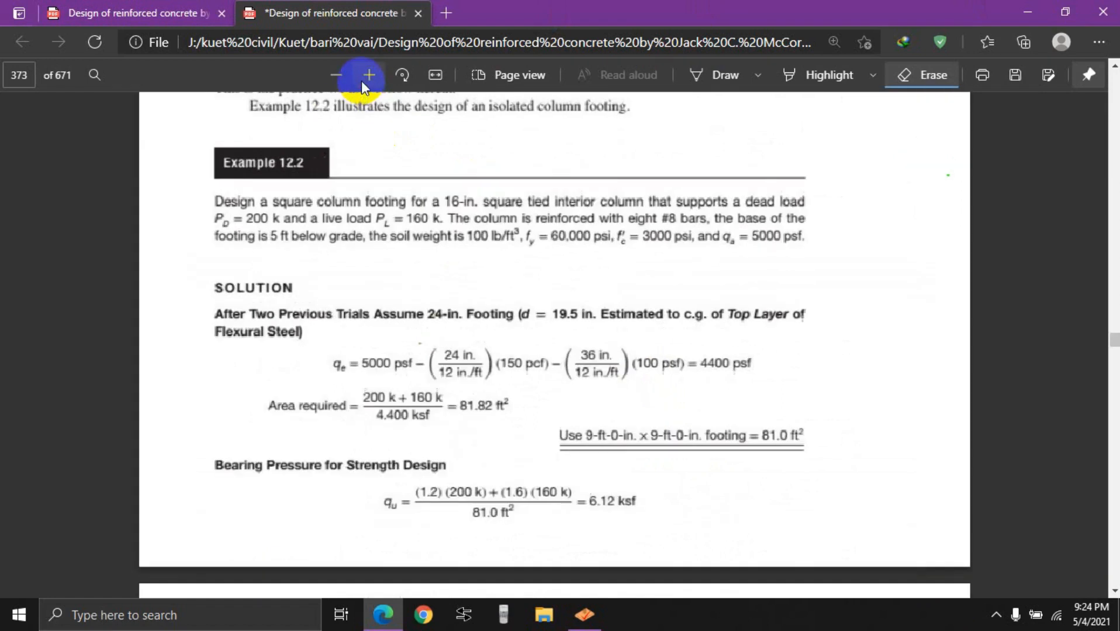
{"action": "left_click", "coordinate": [336, 75]}
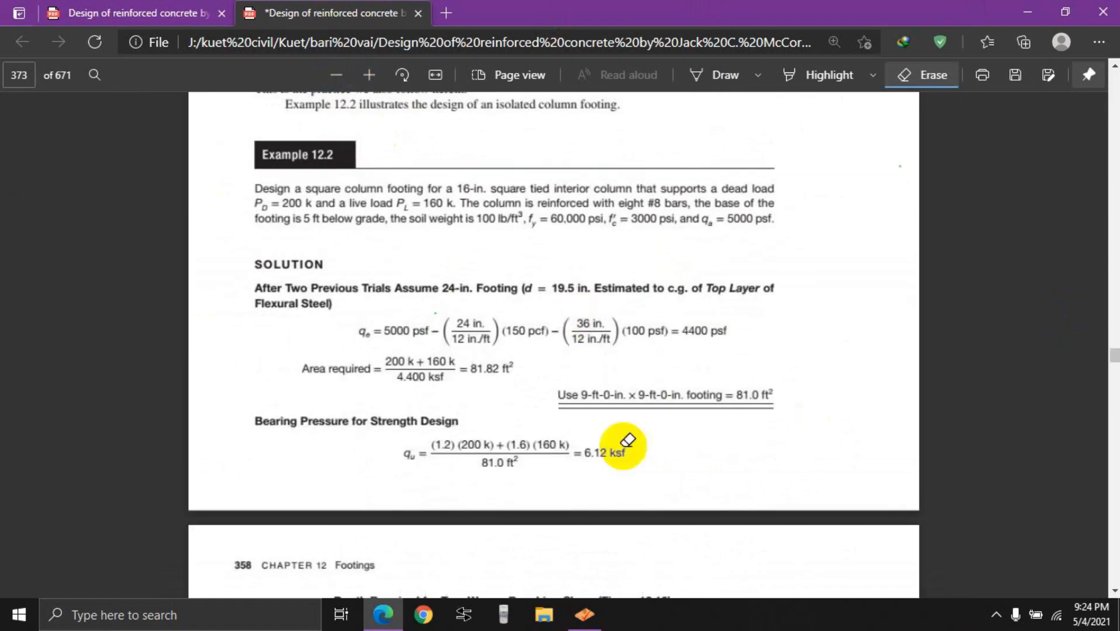